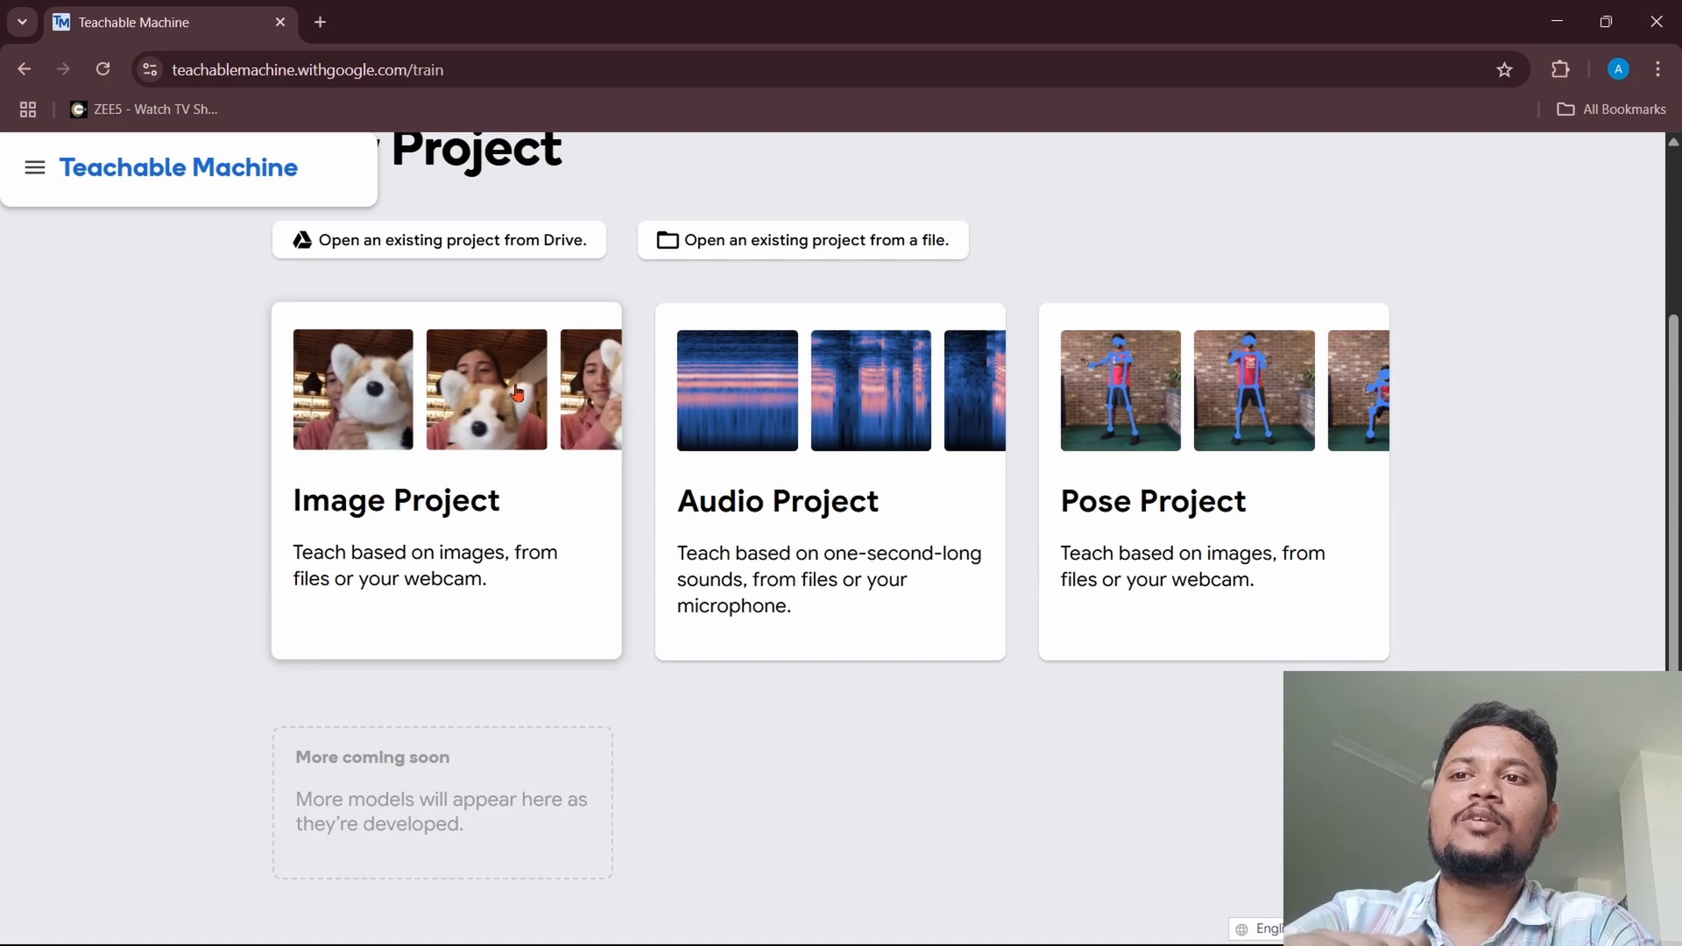
# Step: Create a new image project with the standard image model and record webcam samples of the face for Class 1
pyautogui.click(517, 393)
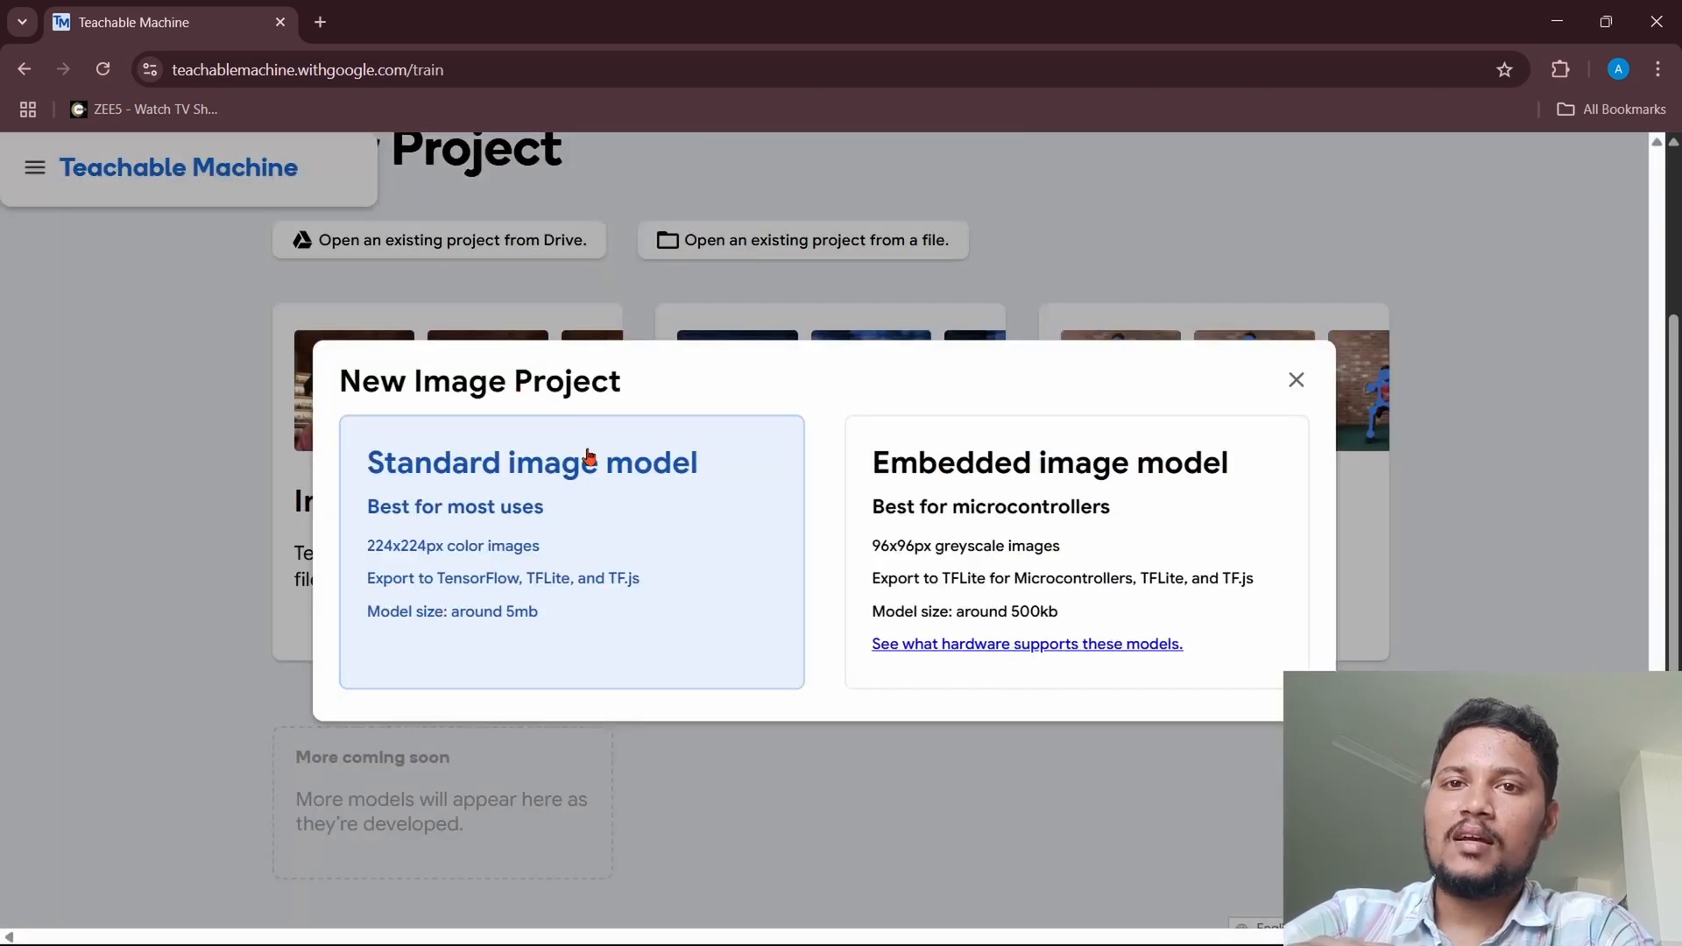
pyautogui.click(589, 457)
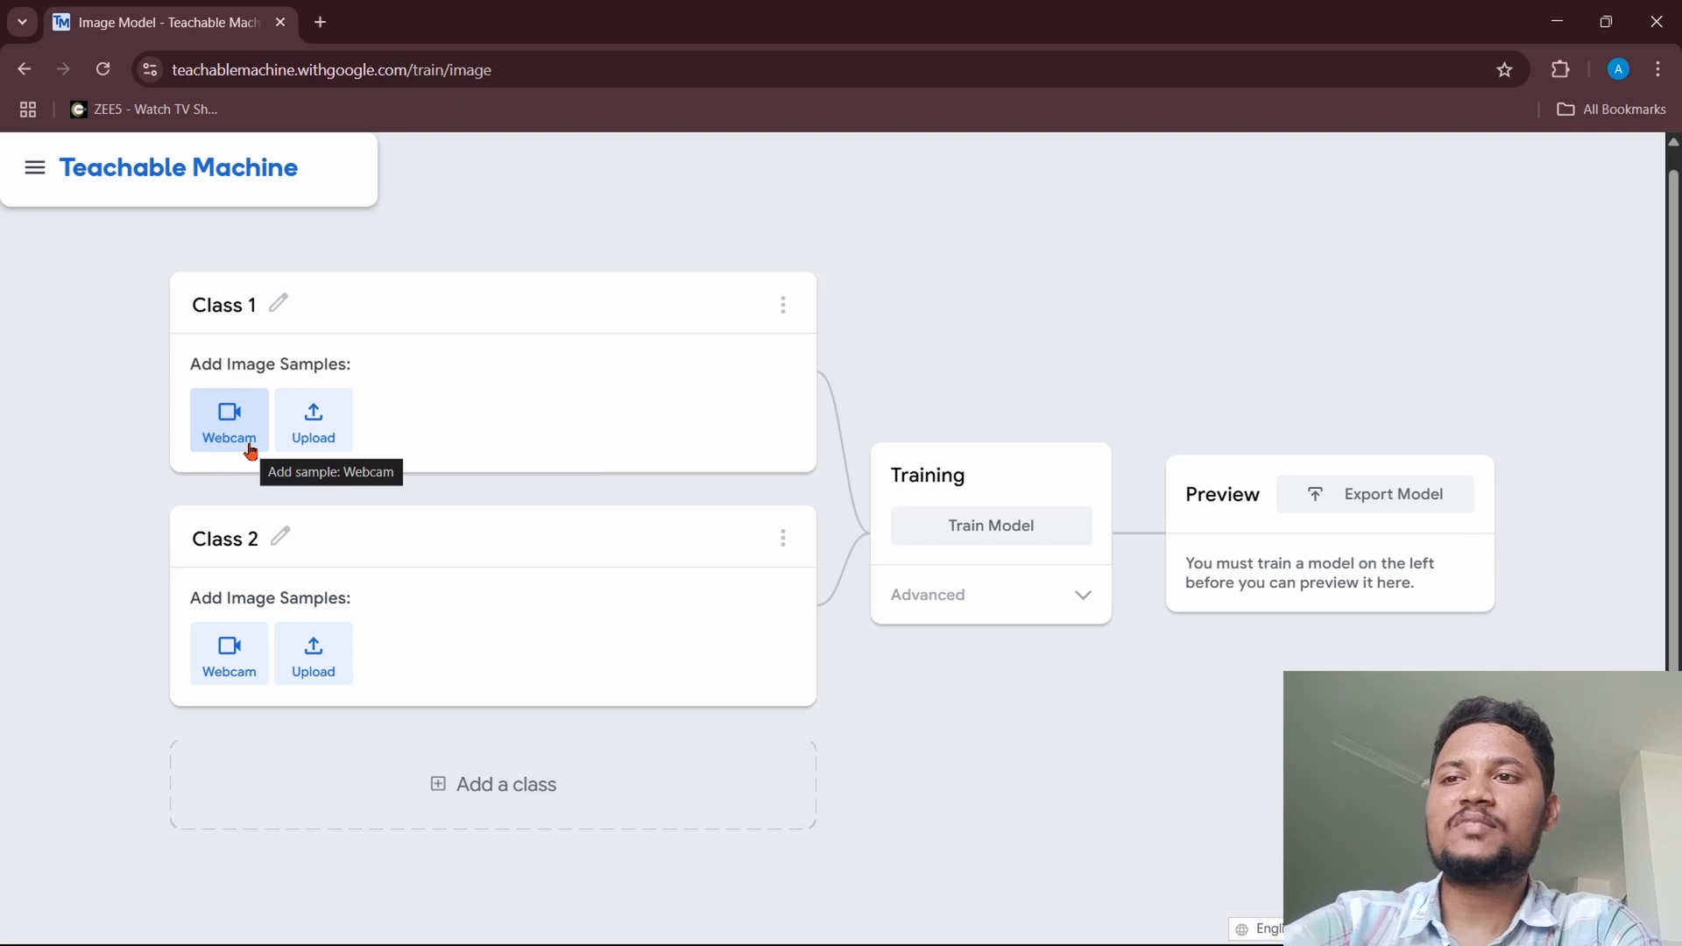
pyautogui.click(251, 449)
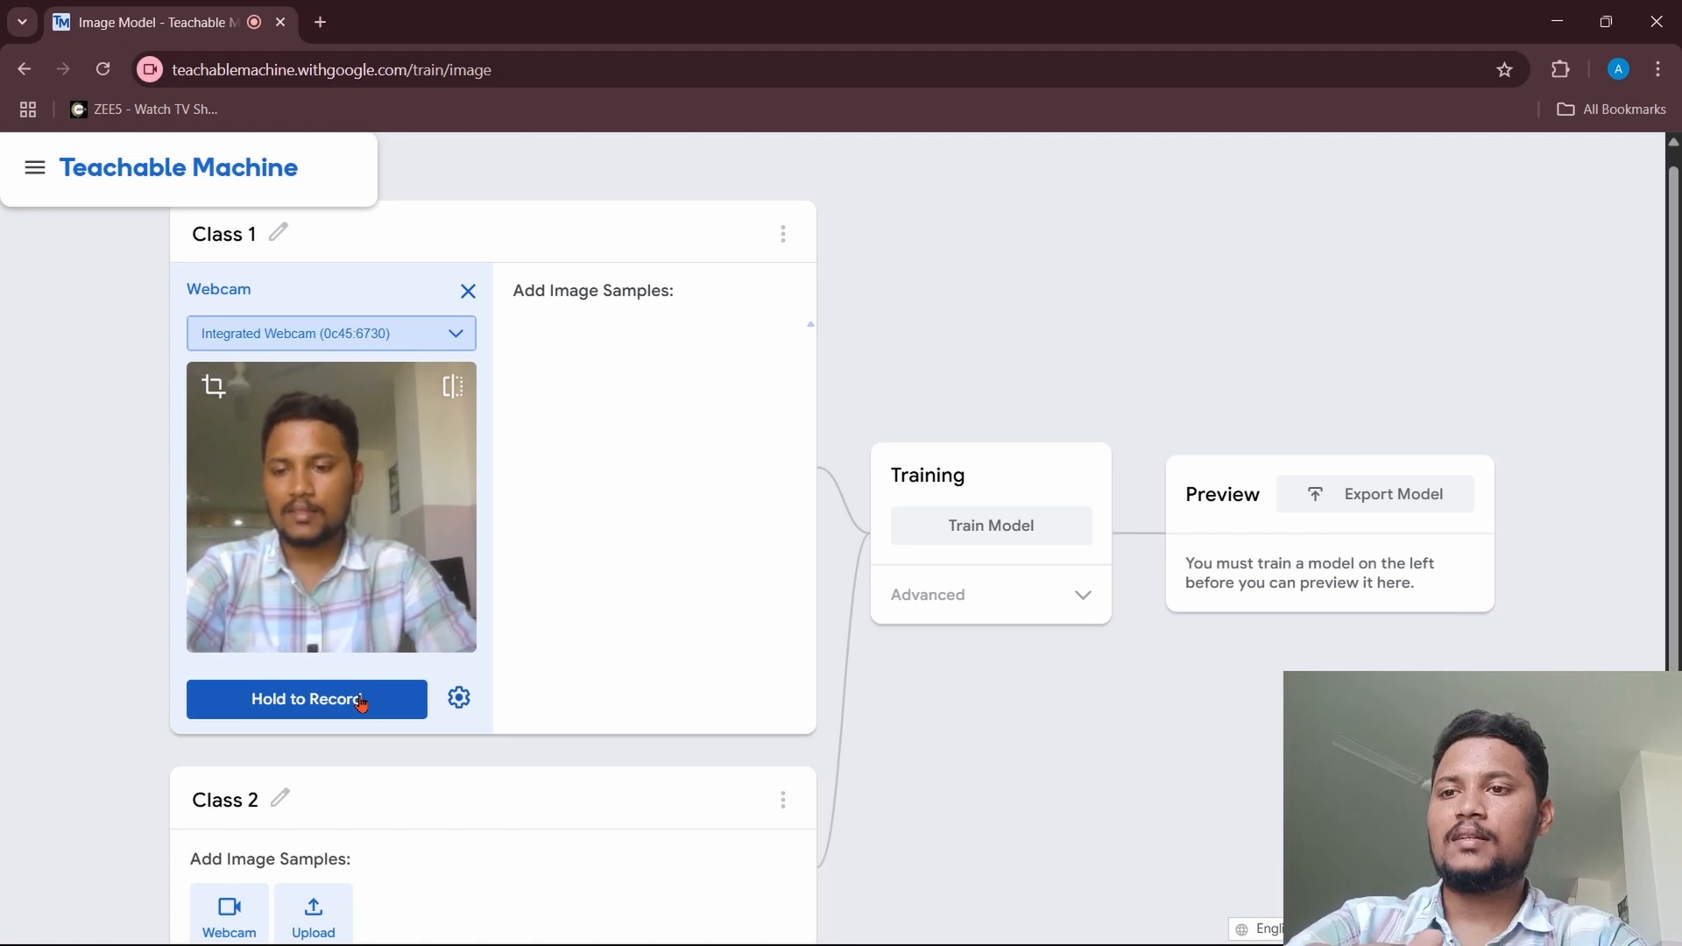
pyautogui.moveTo(361, 703); pyautogui.dragTo(361, 703)
pyautogui.scroll(-3, 601, 552)
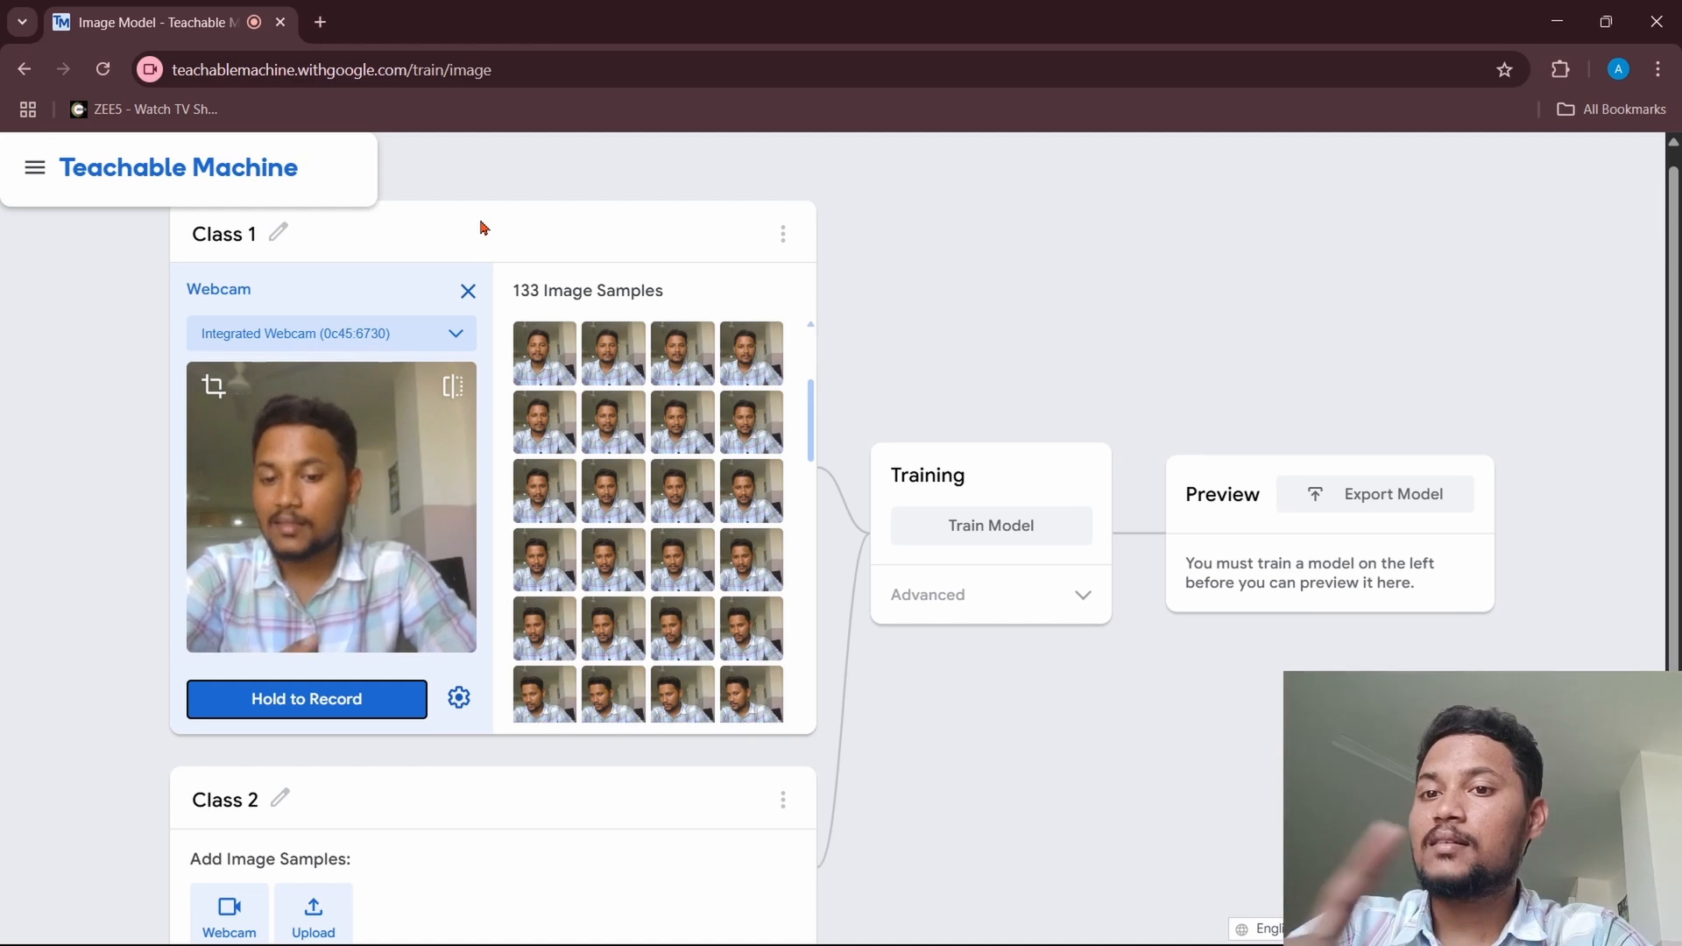
# Step: Rename Class 1 as Face
pyautogui.click(231, 234)
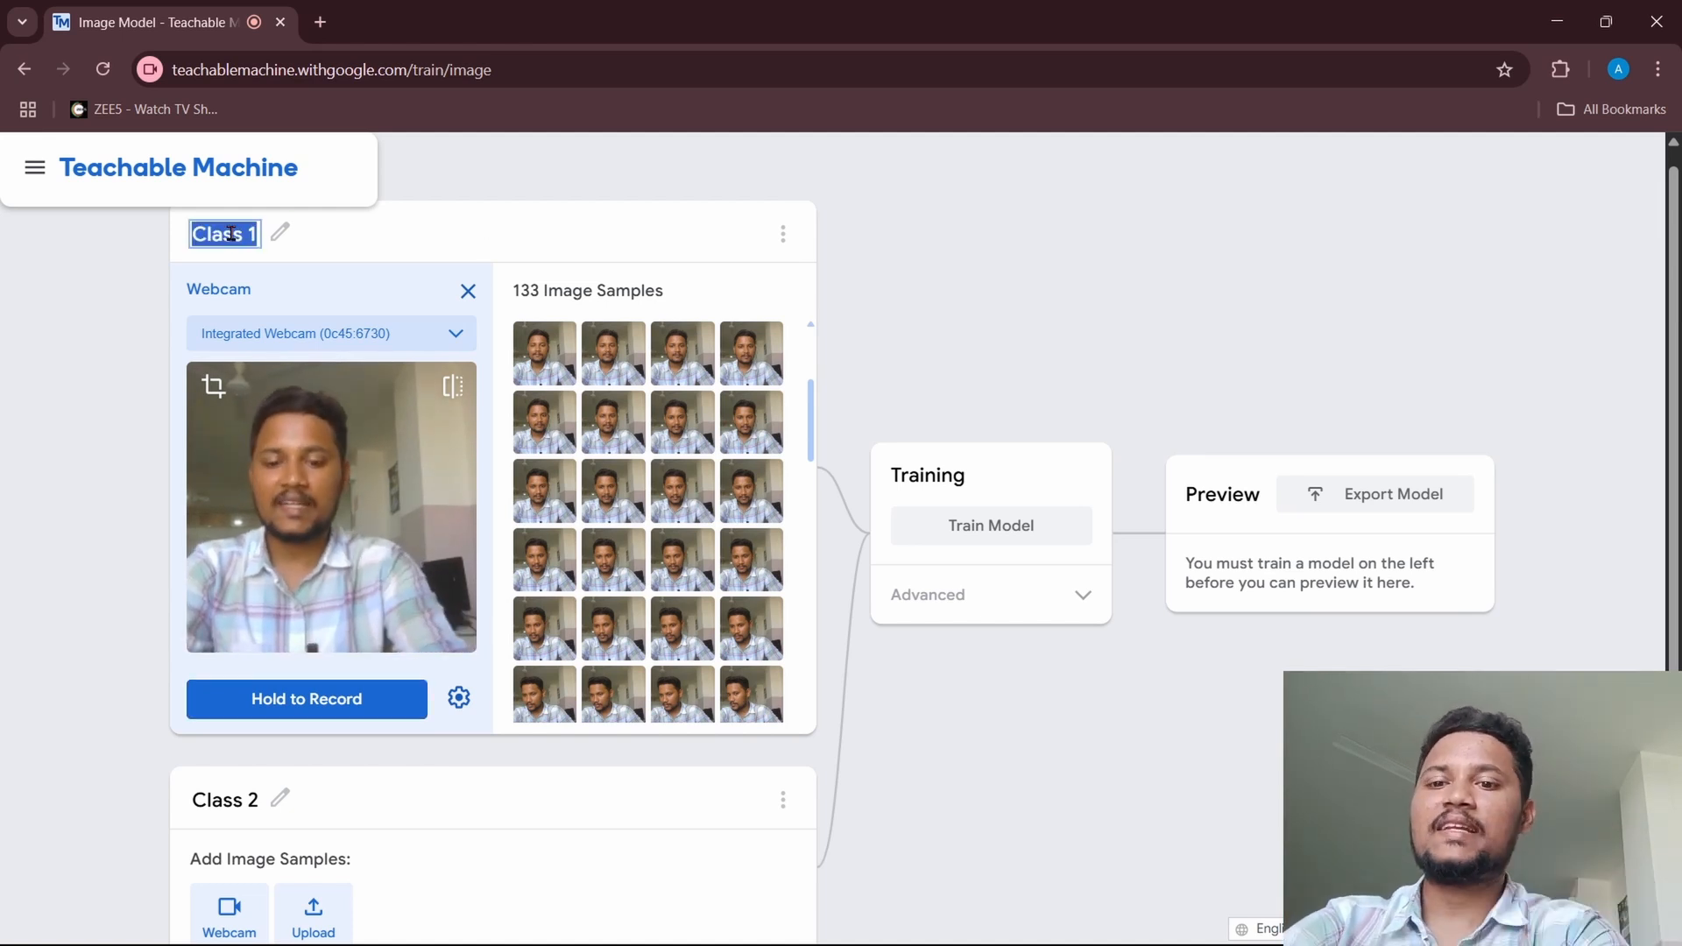
pyautogui.write('Face')
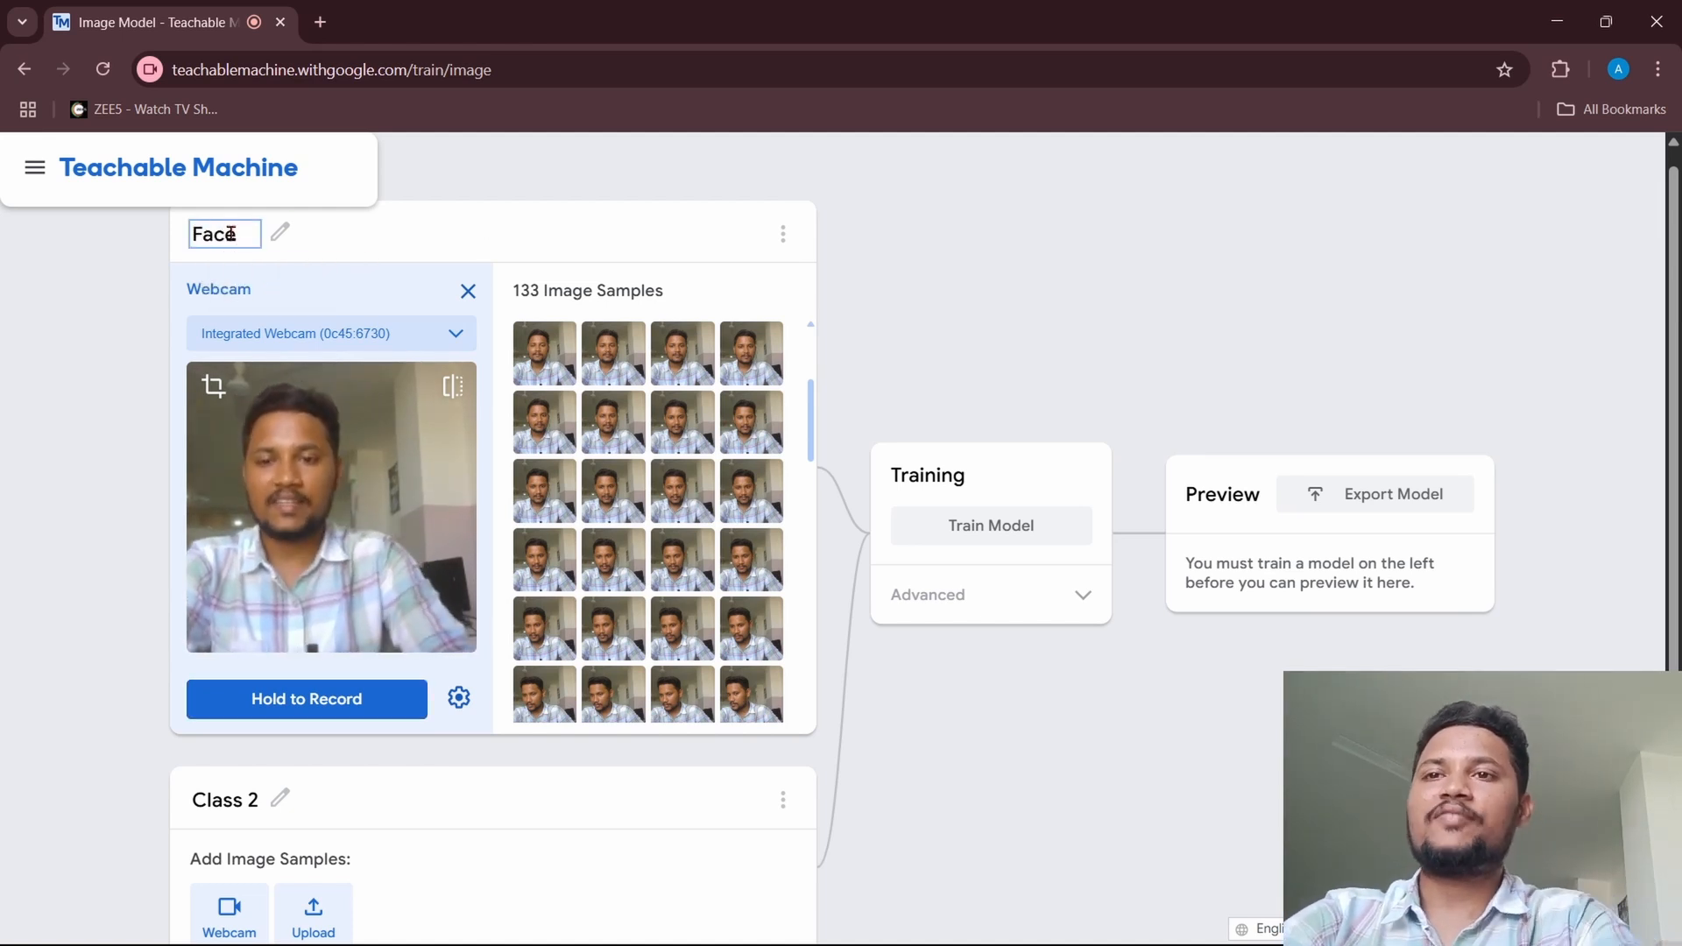
pyautogui.click(724, 231)
# Step: Record webcam image samples of the white spider robot for Class 2
pyautogui.scroll(-2, 351, 499)
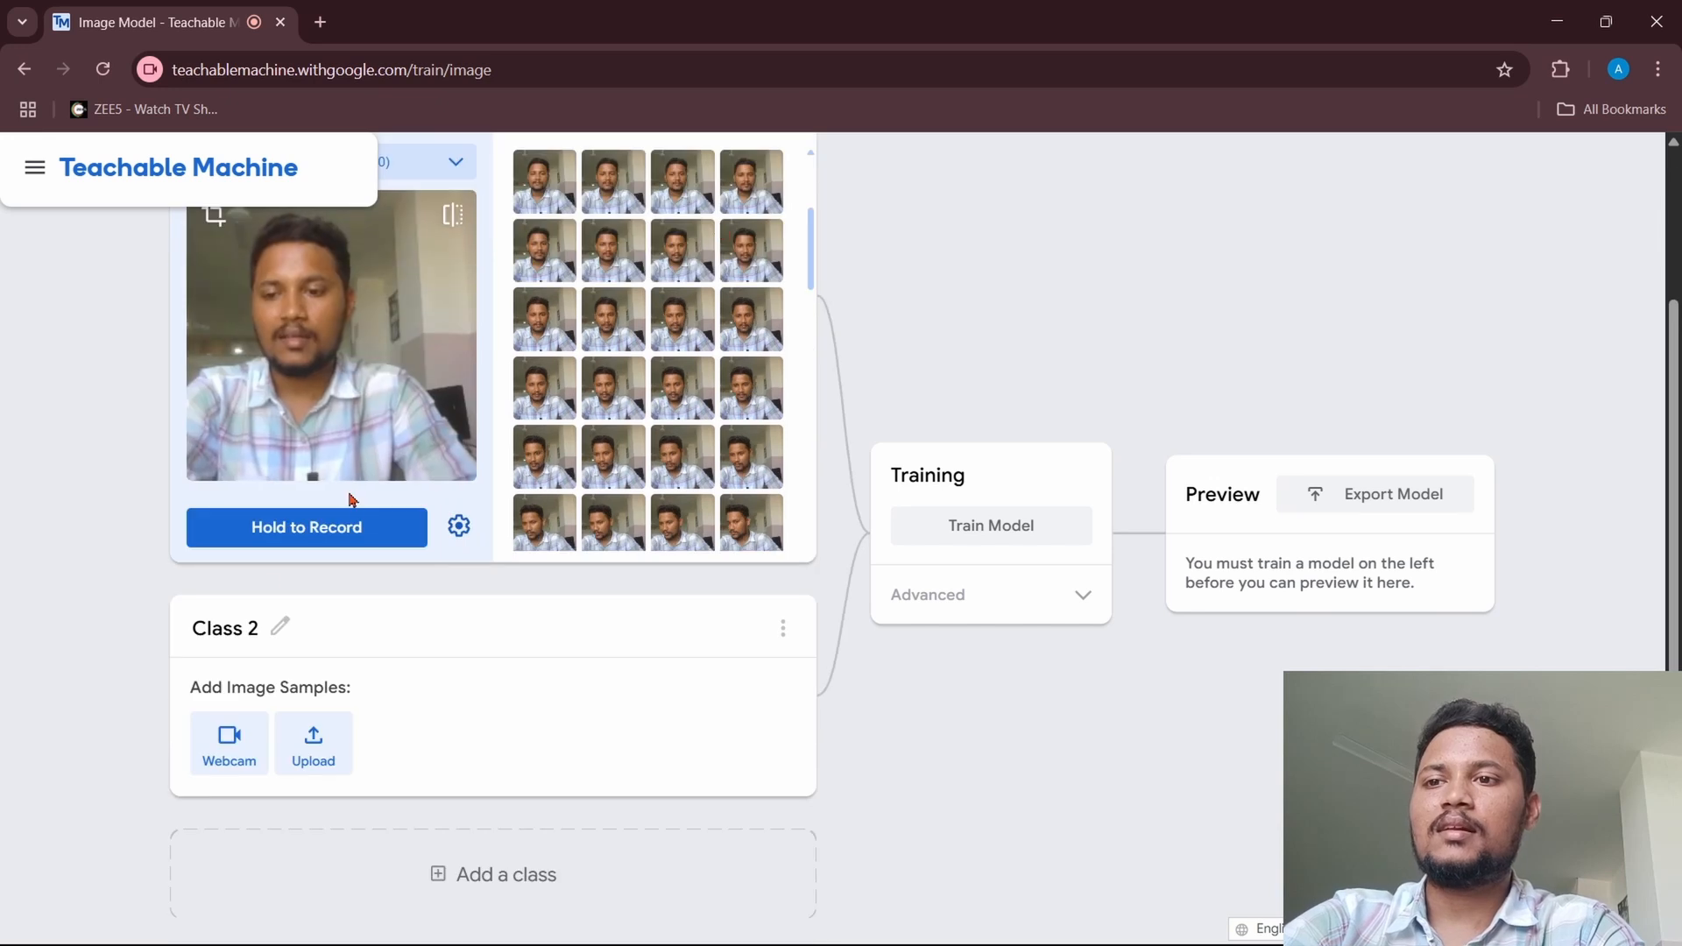
pyautogui.click(233, 735)
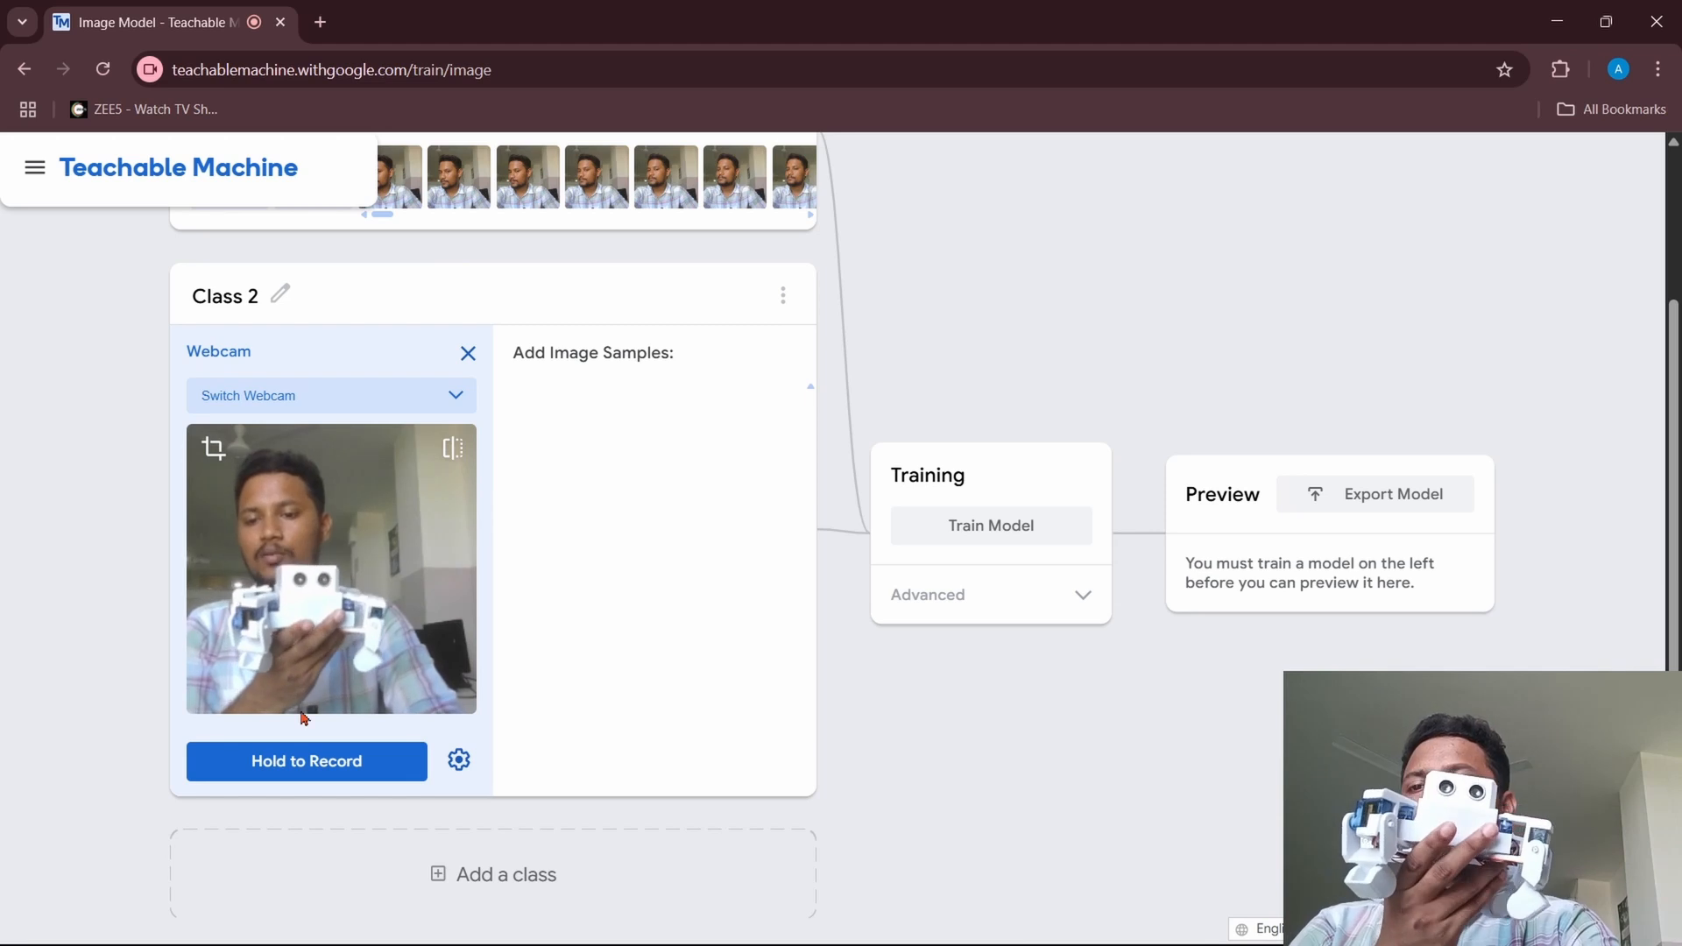
pyautogui.click(306, 762)
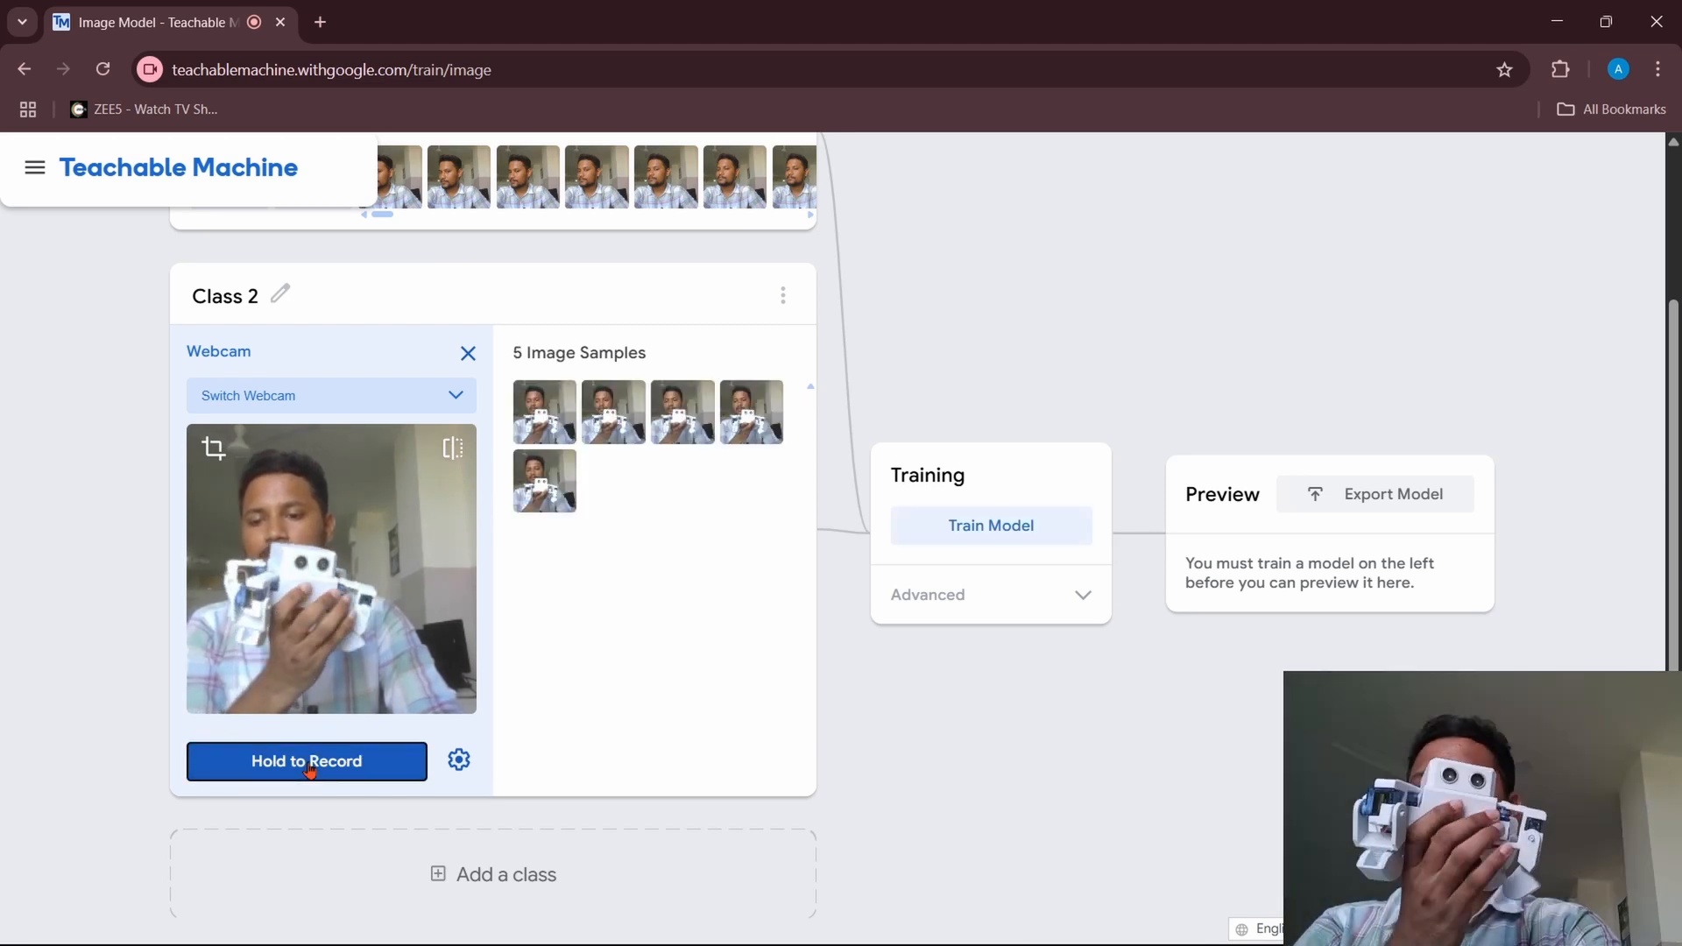
pyautogui.moveTo(308, 769); pyautogui.dragTo(308, 769)
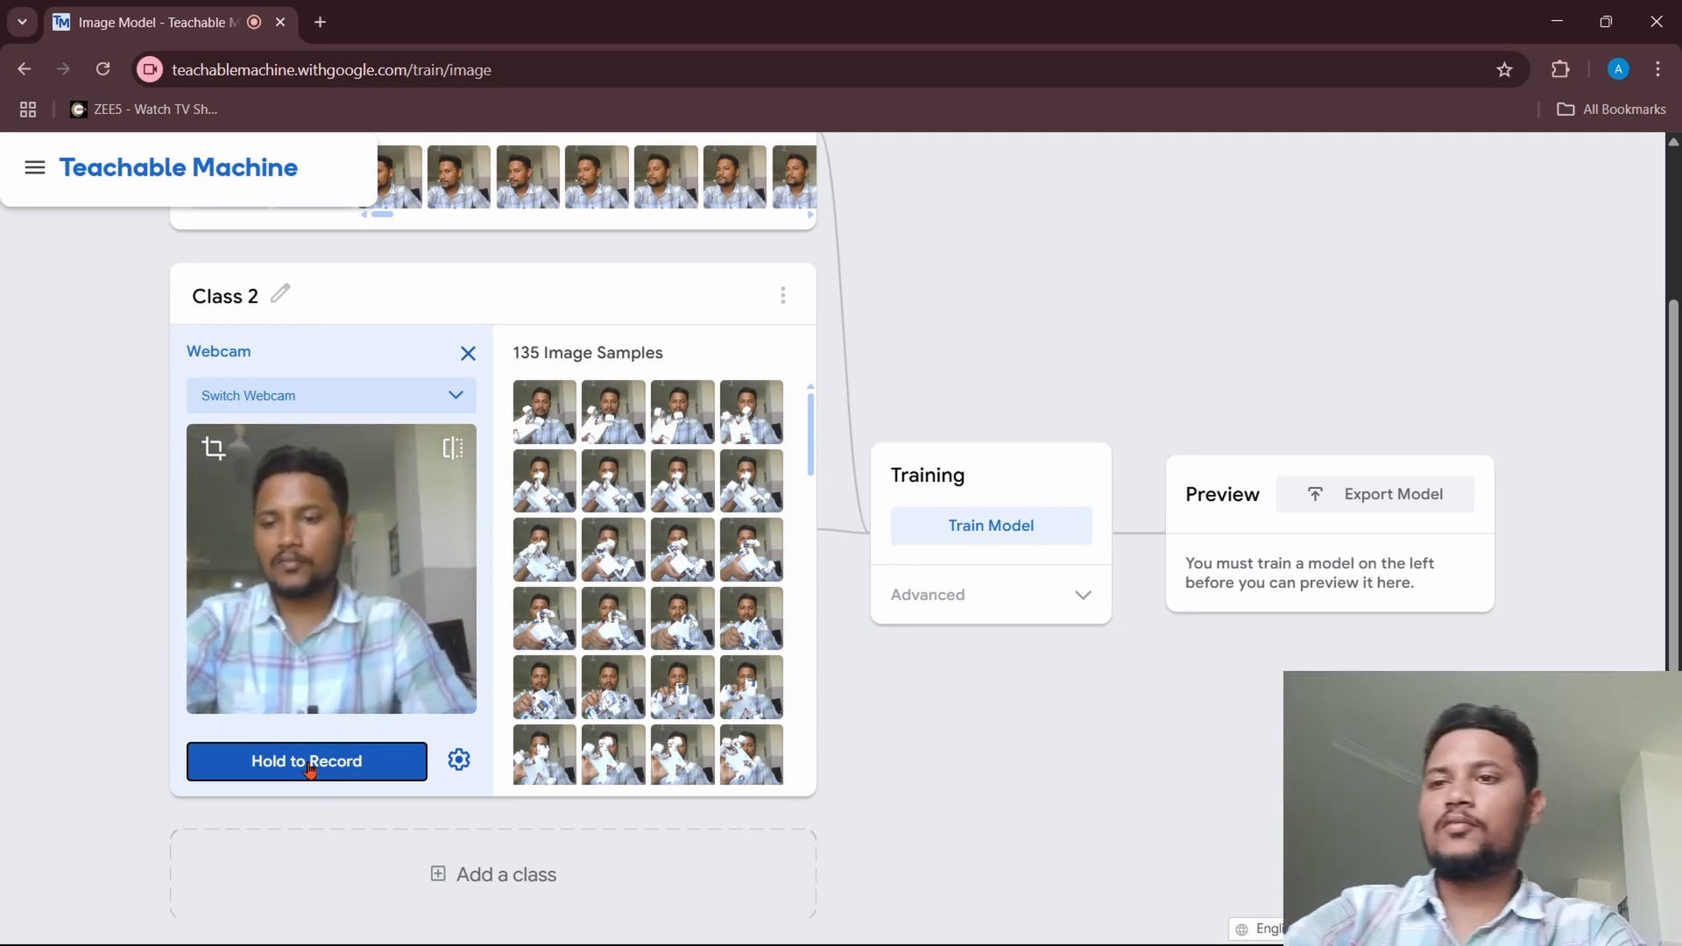
# Step: Rename Class 2 as Spider
pyautogui.click(226, 297)
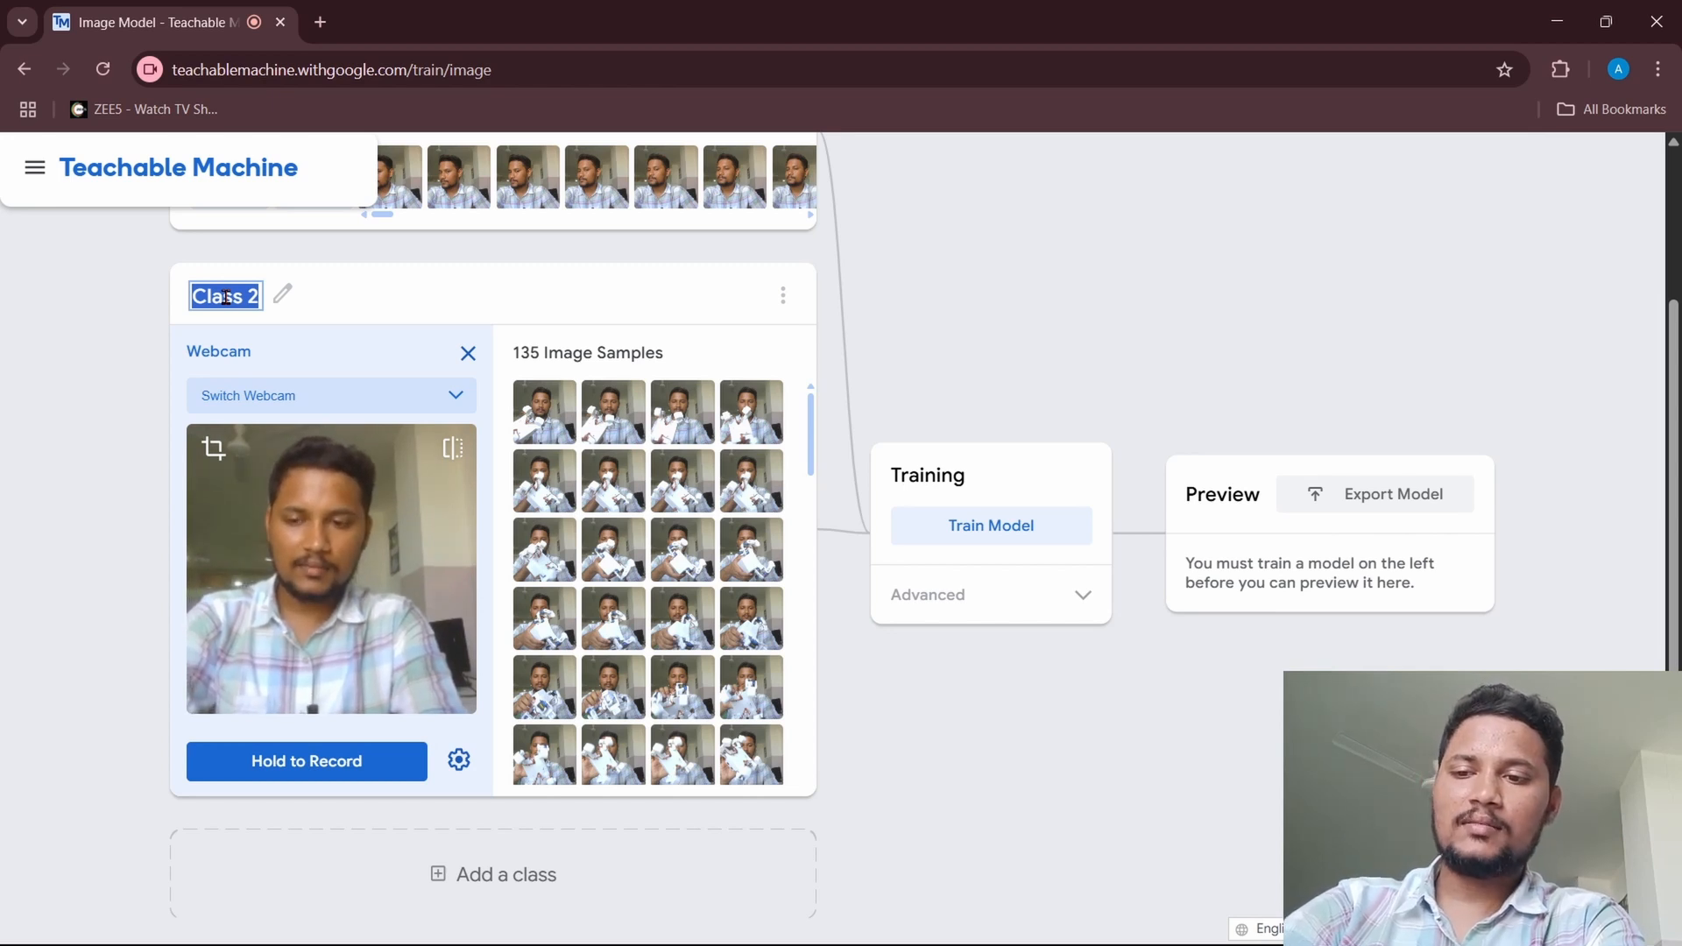
pyautogui.write('Spider')
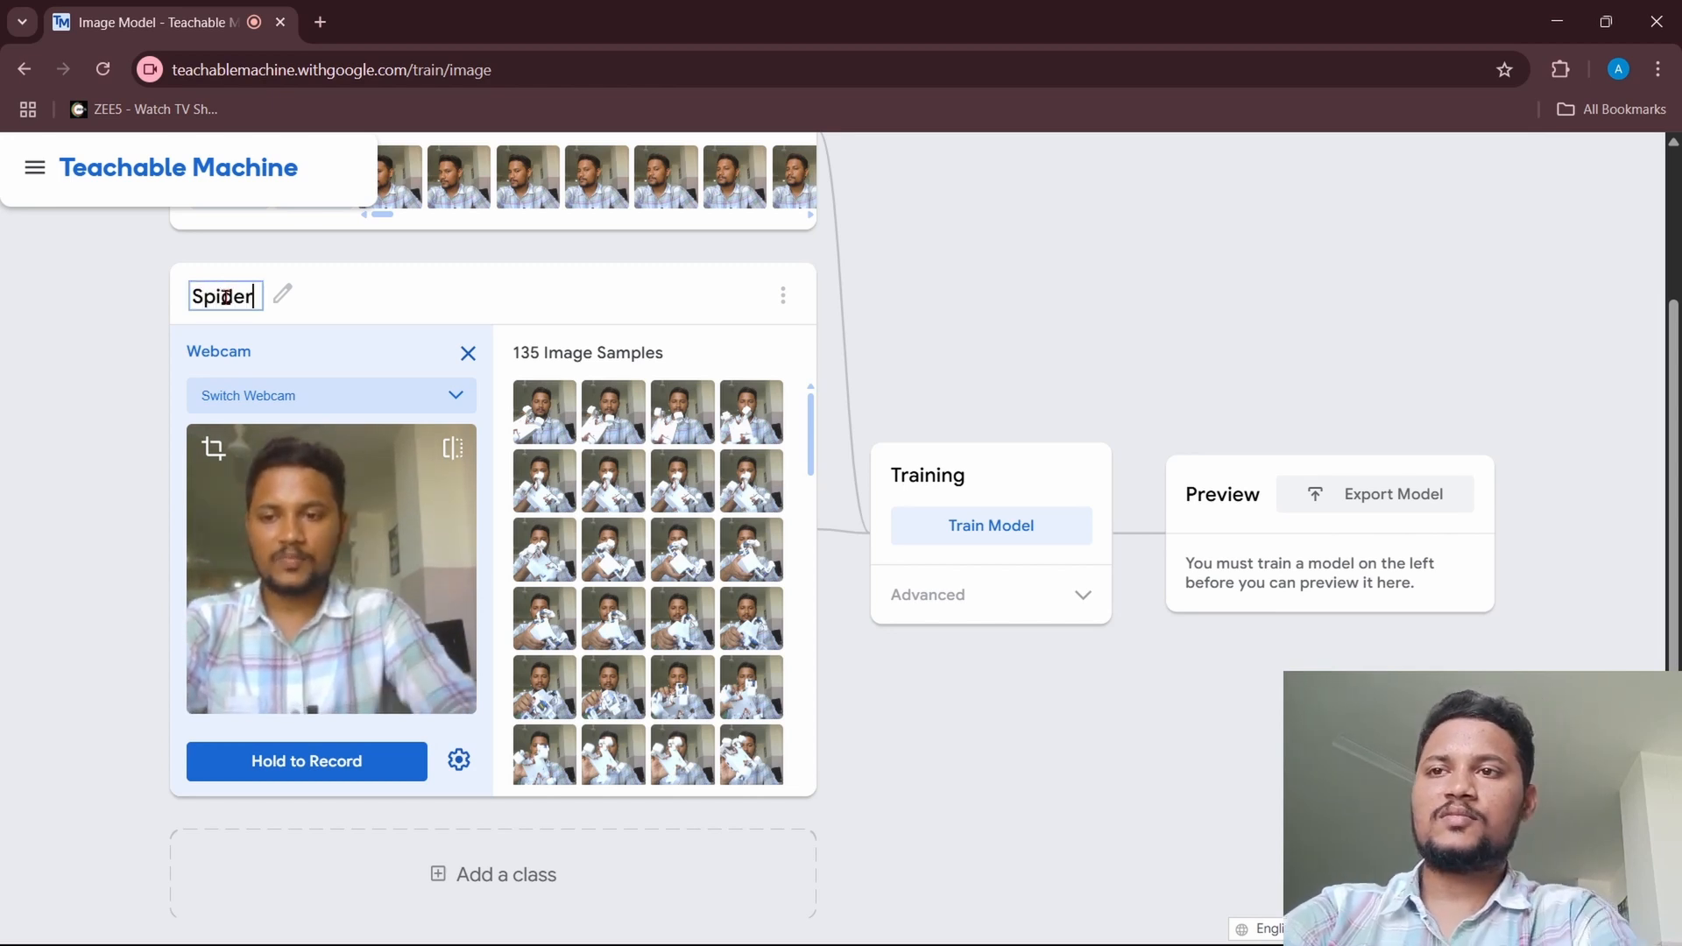
pyautogui.click(604, 290)
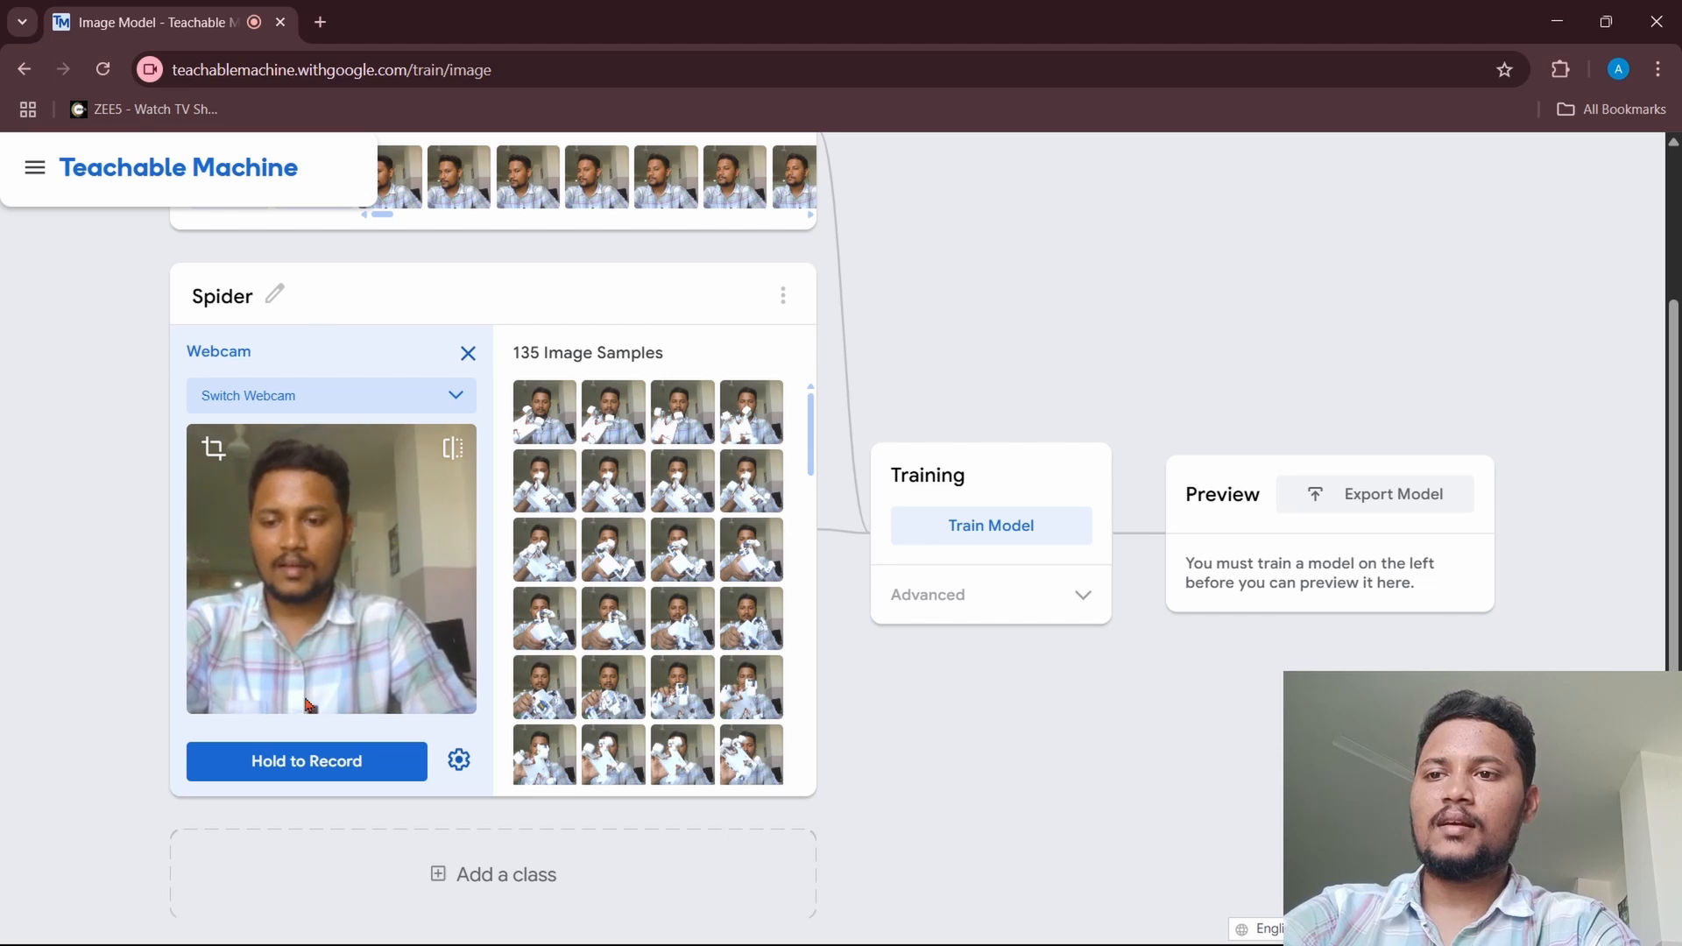
# Step: Add a third class and record webcam image samples of the black and red robot for it
pyautogui.click(275, 856)
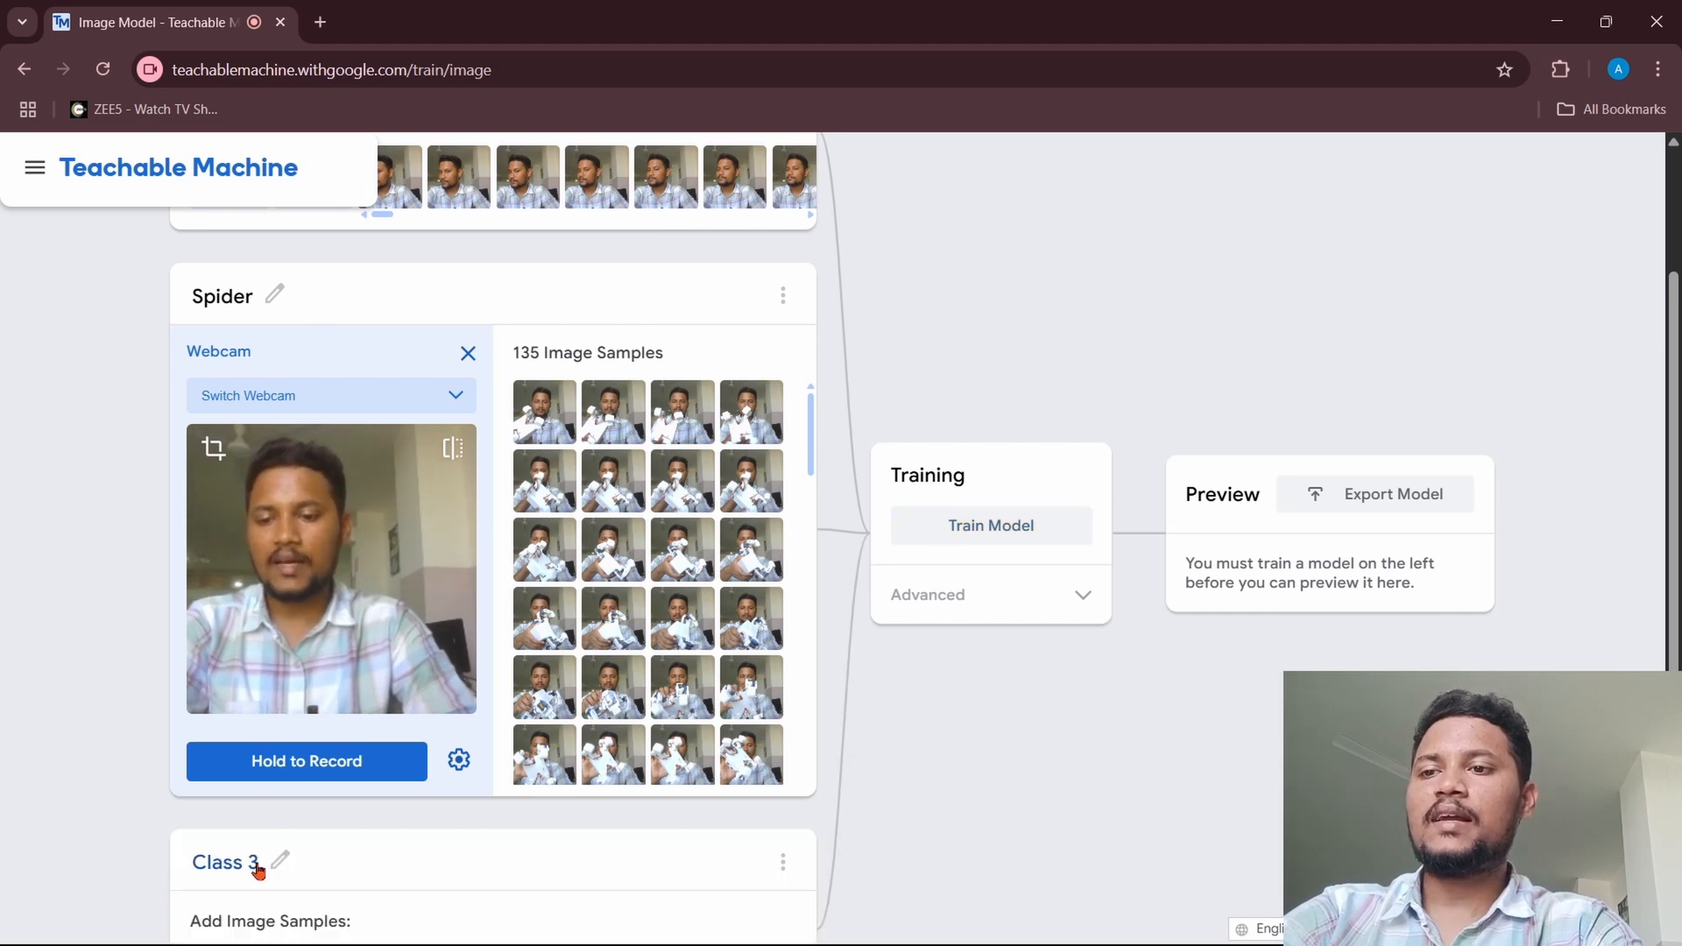
pyautogui.scroll(-3, 259, 870)
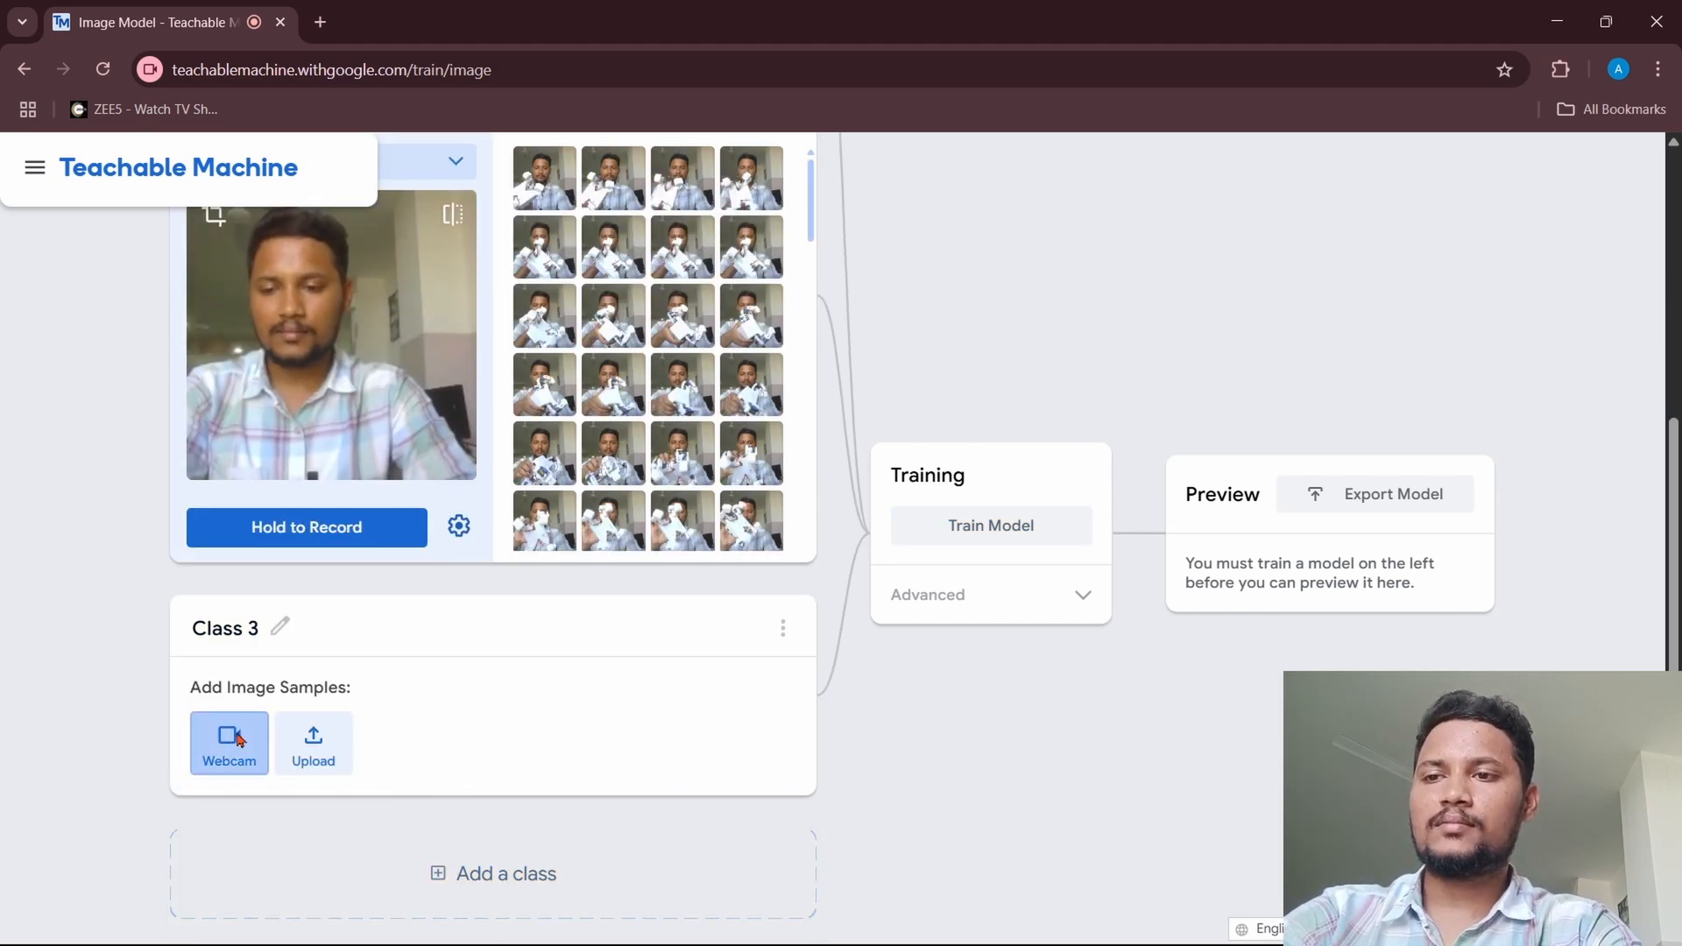
pyautogui.click(231, 740)
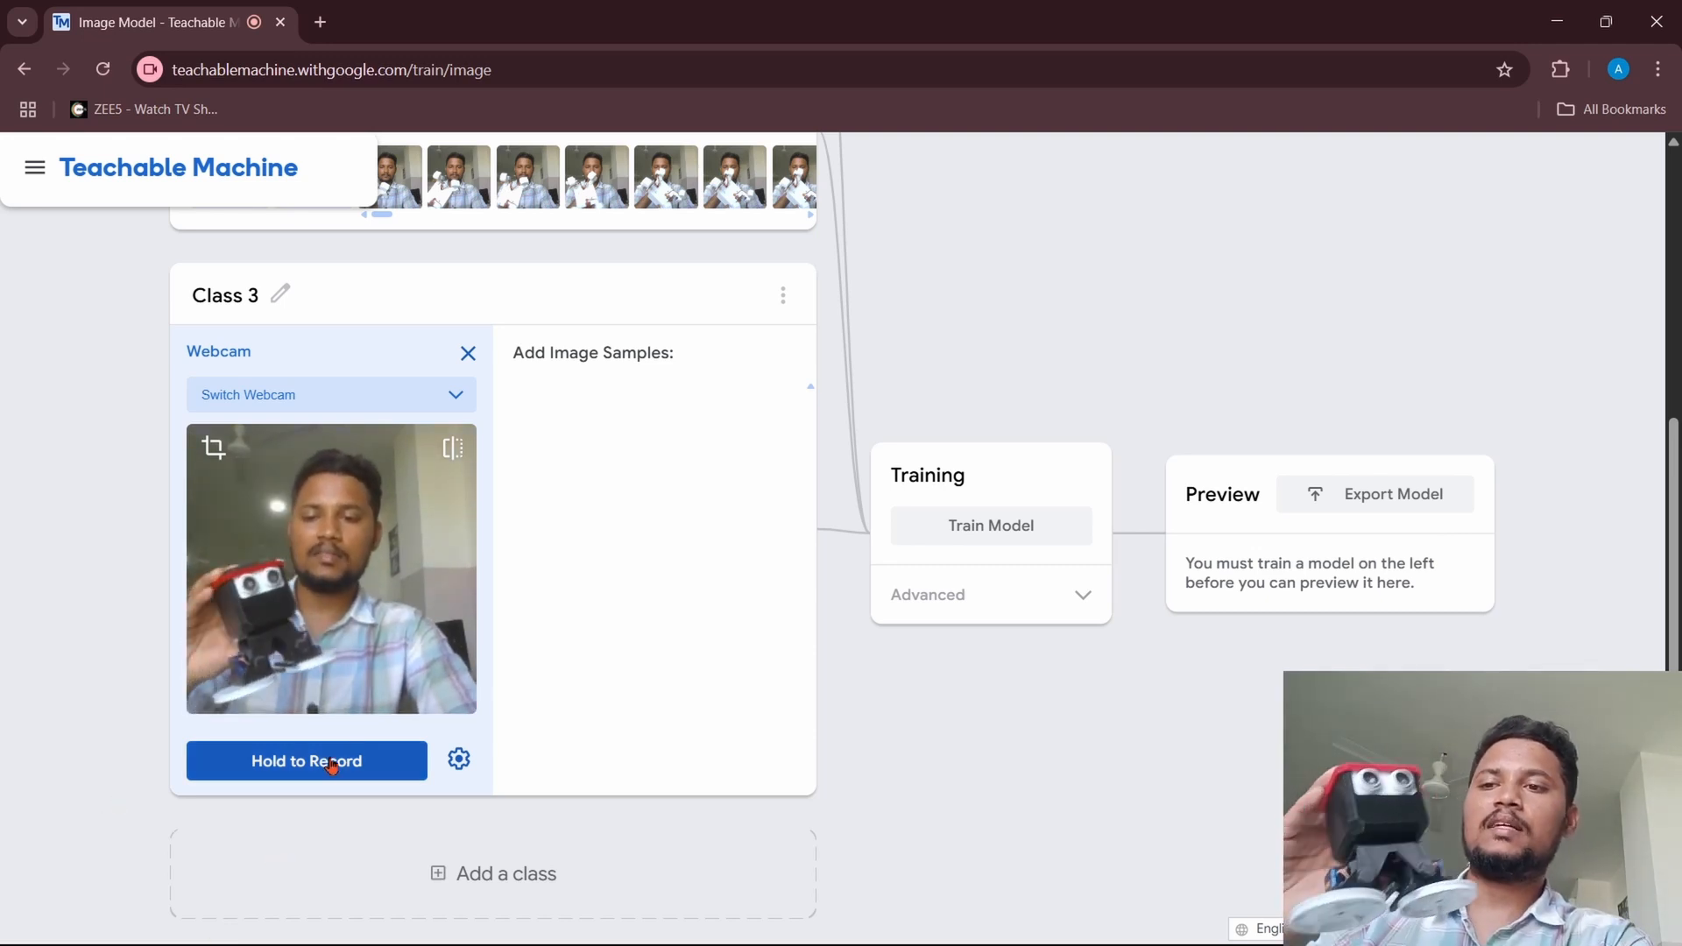
pyautogui.moveTo(332, 766); pyautogui.dragTo(332, 766)
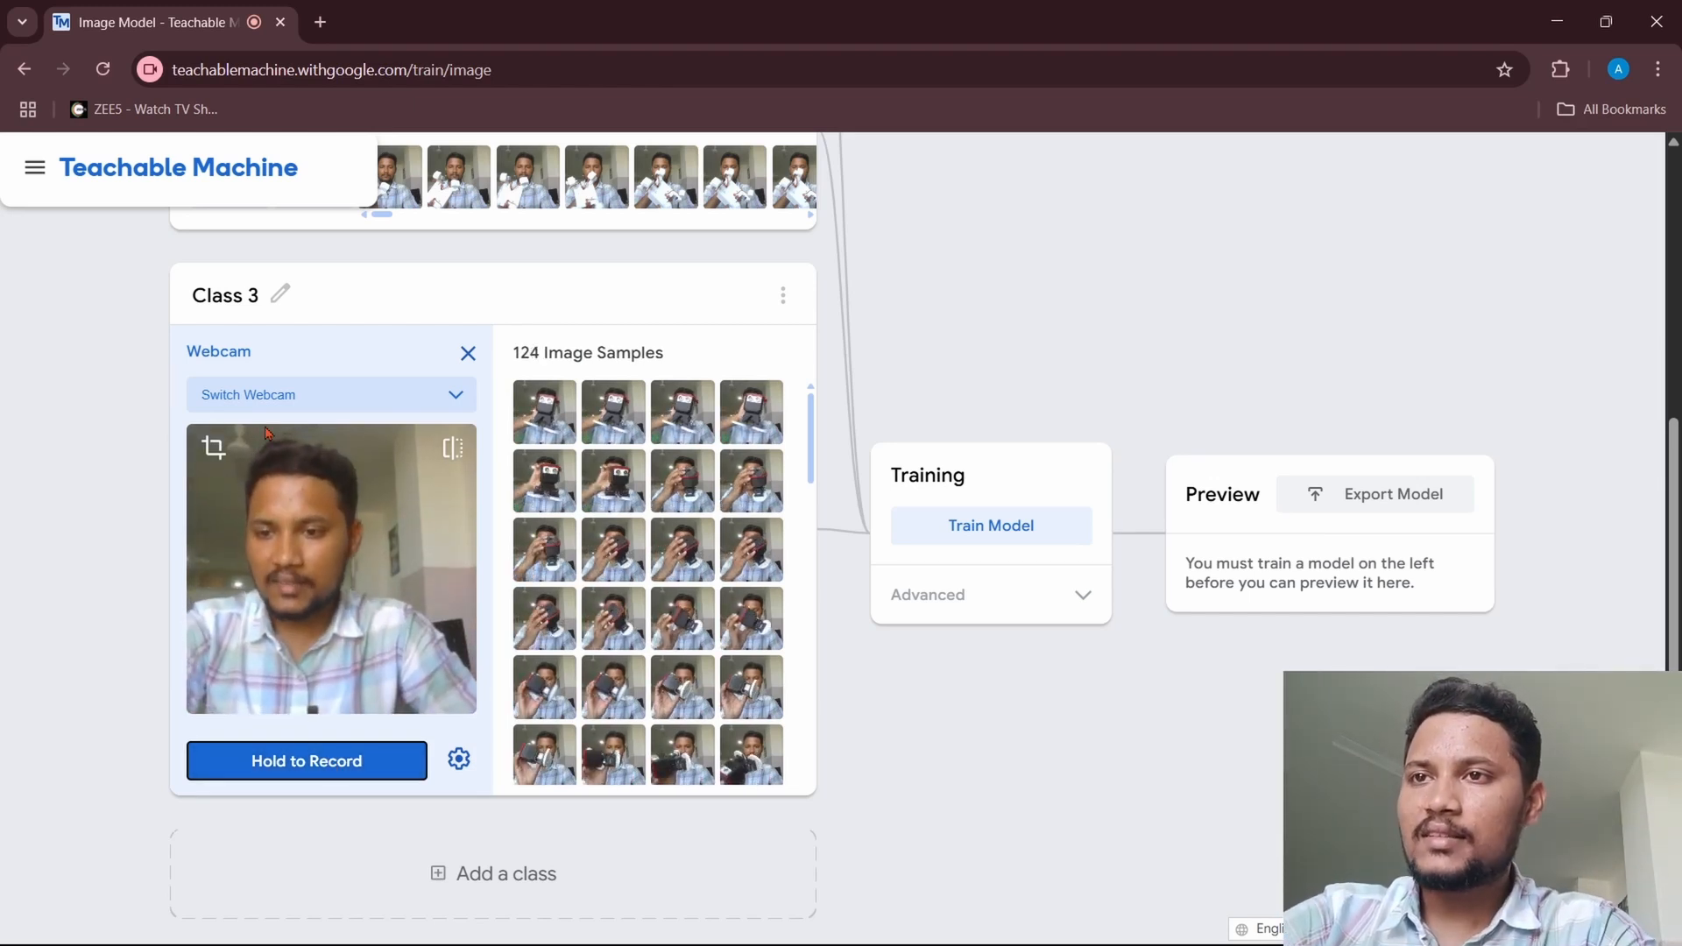
# Step: Rename Class 3 as Ninja
pyautogui.click(237, 304)
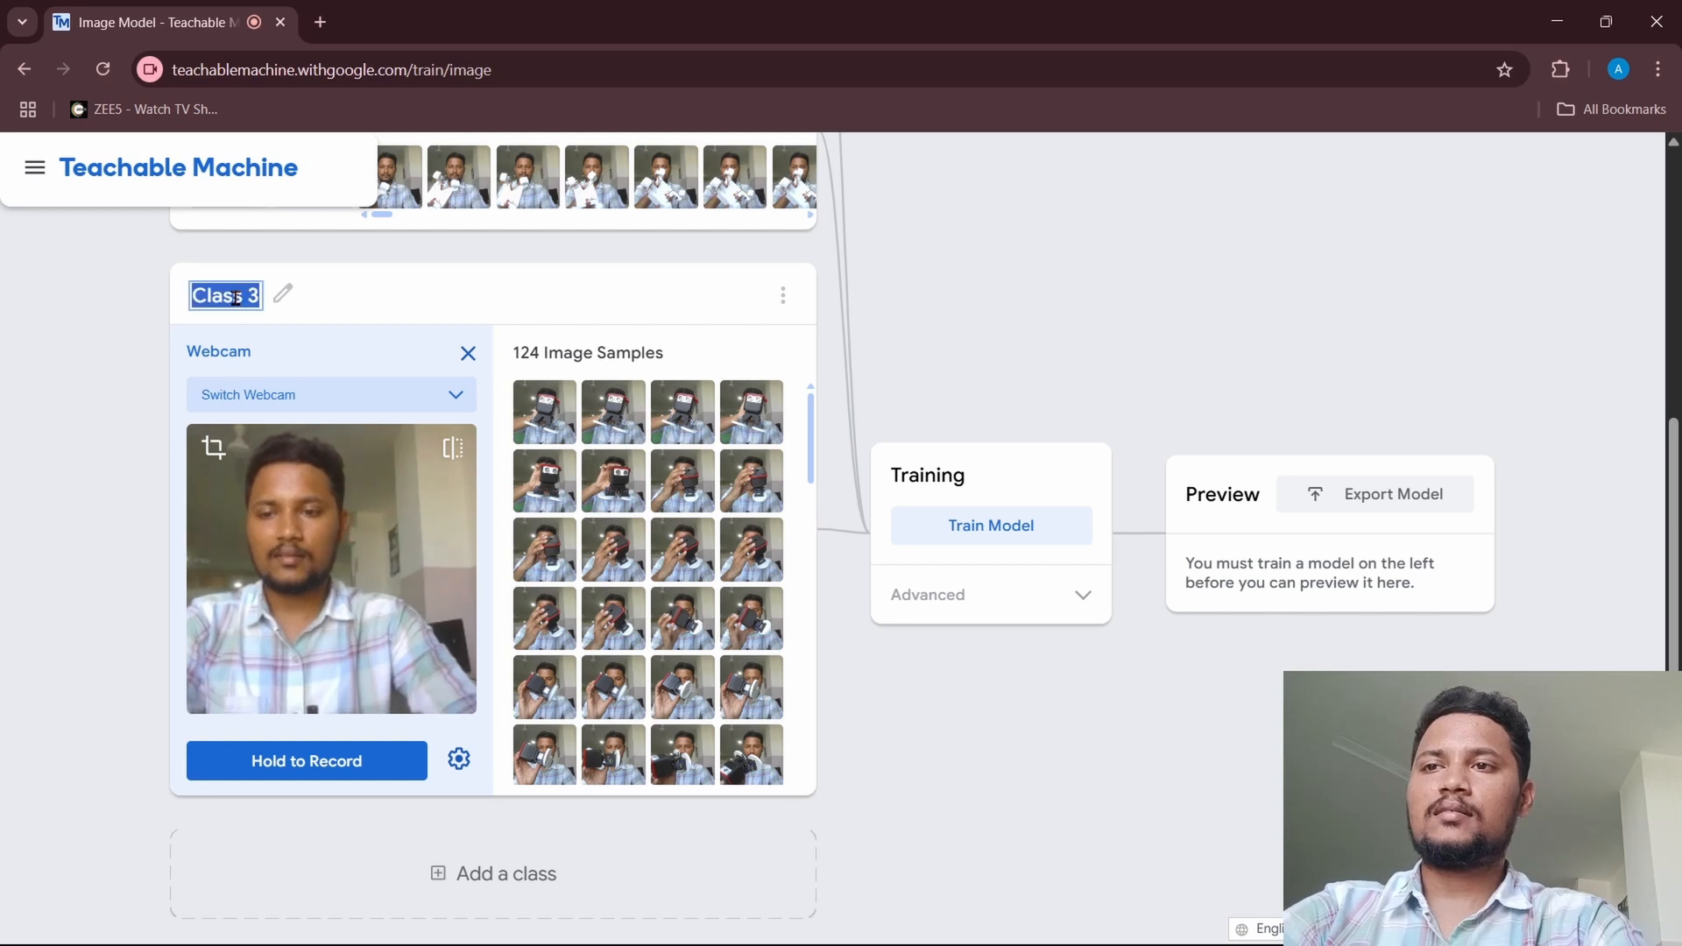
pyautogui.write('Ninja')
pyautogui.press('Return')
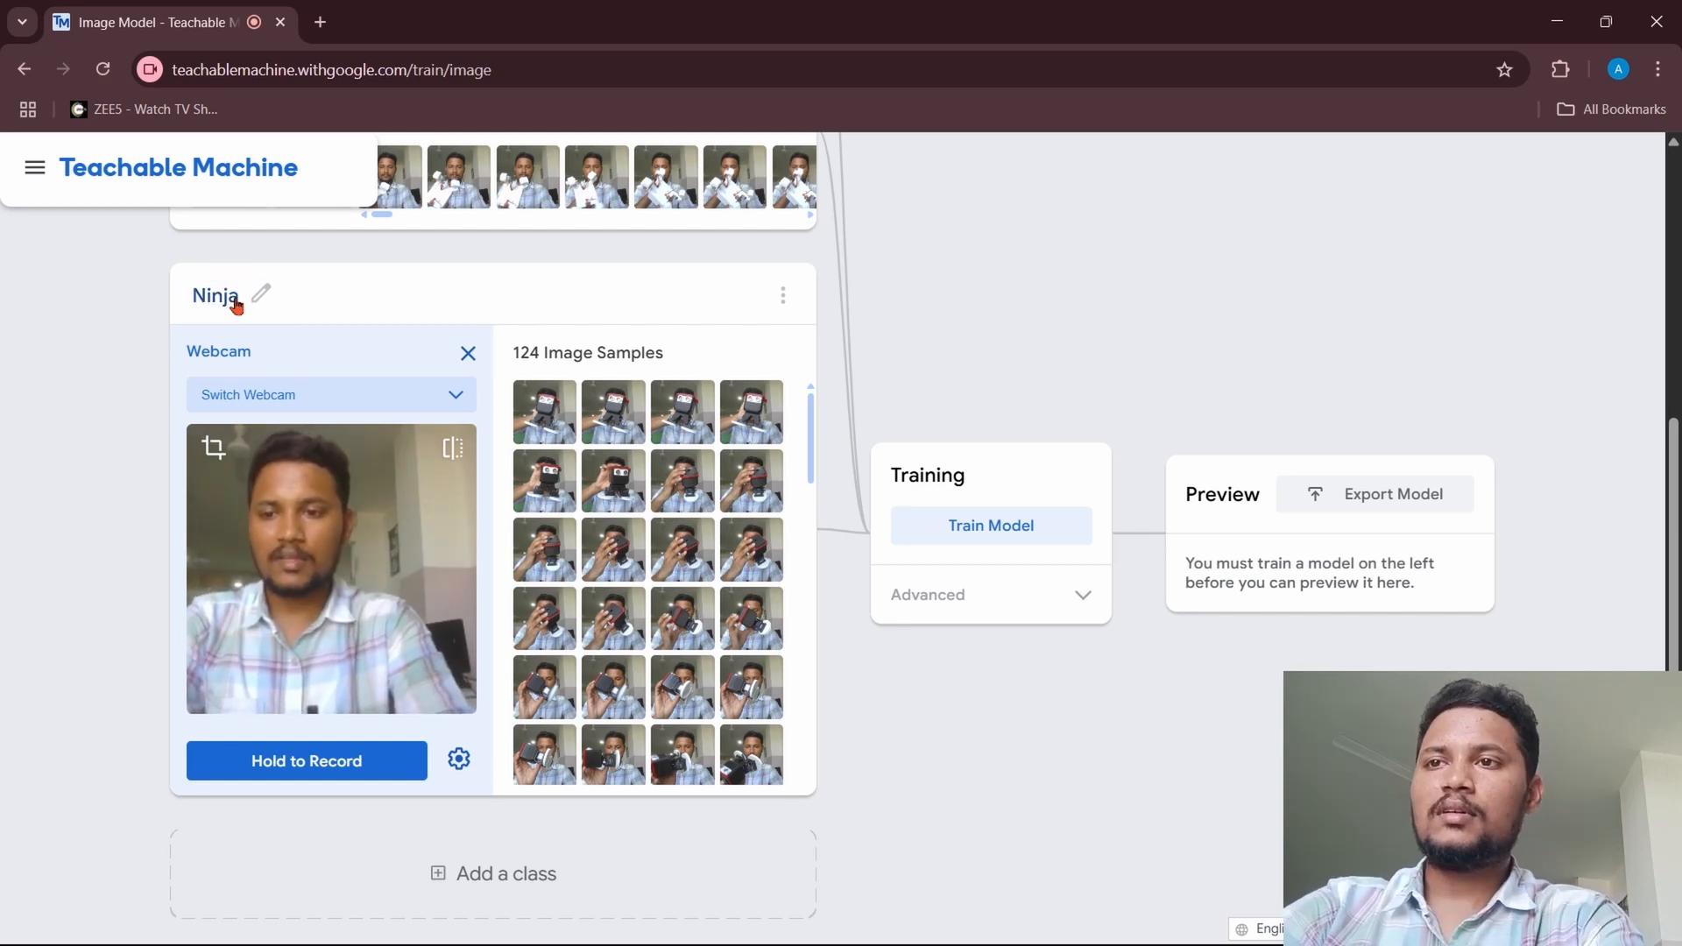
# Step: Train the image model on the Face, Spider and Ninja classes
pyautogui.scroll(5, 832, 350)
pyautogui.click(973, 523)
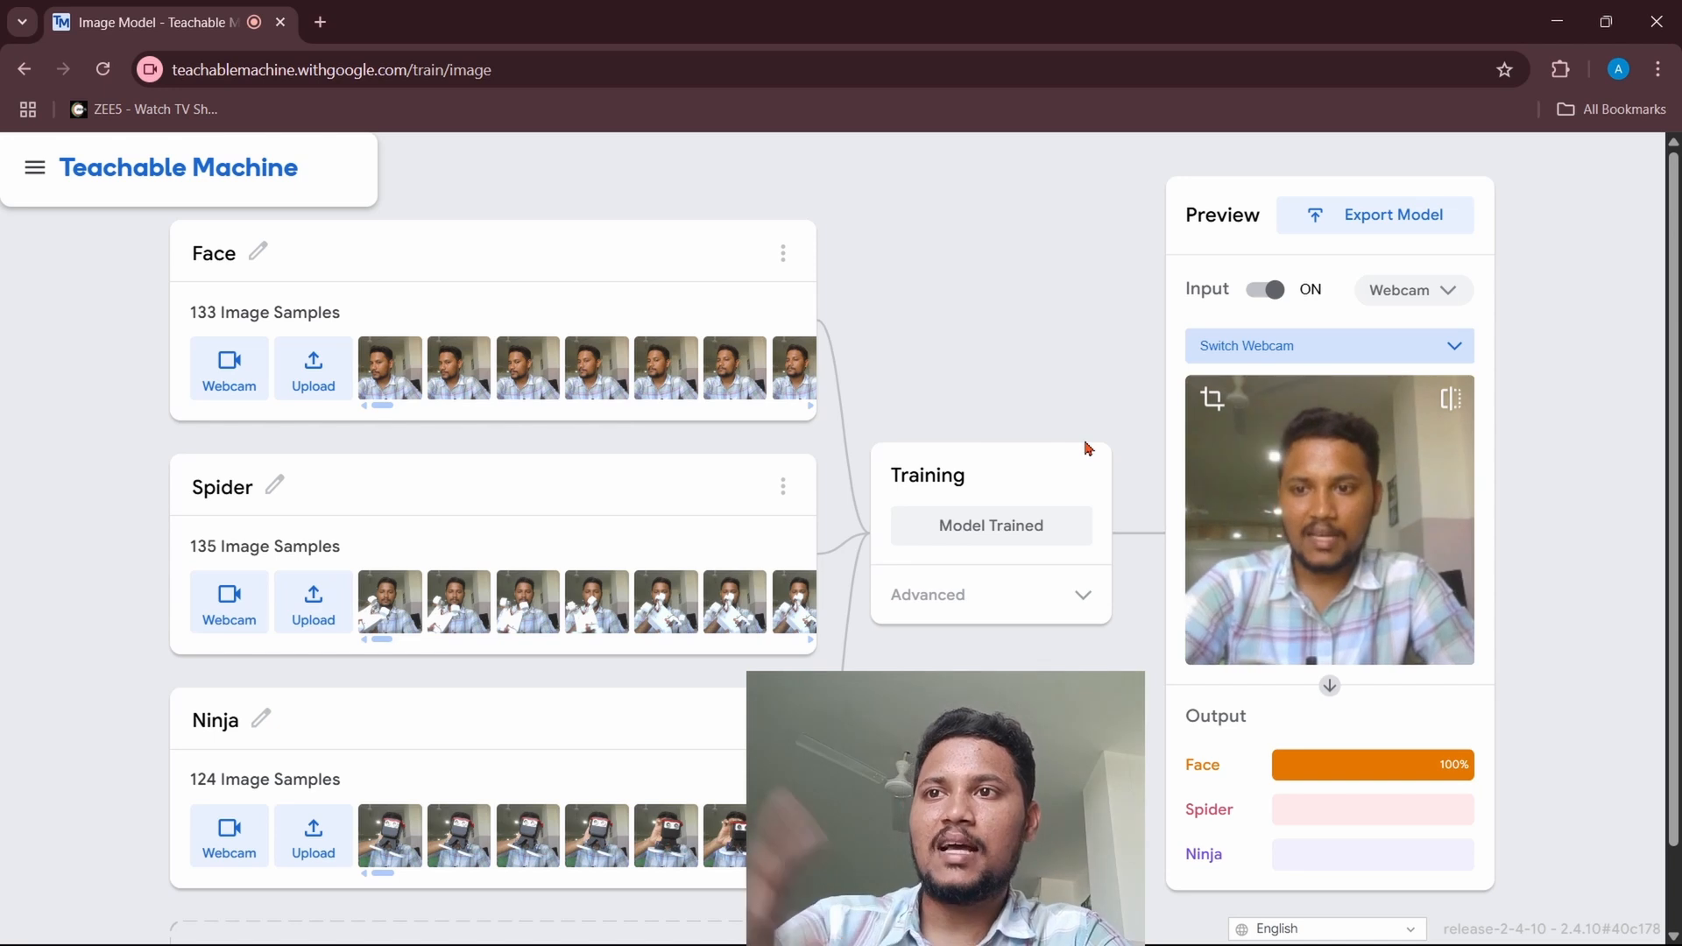
# Step: Switch the preview's webcam input off and back on
pyautogui.scroll(-1, 1086, 447)
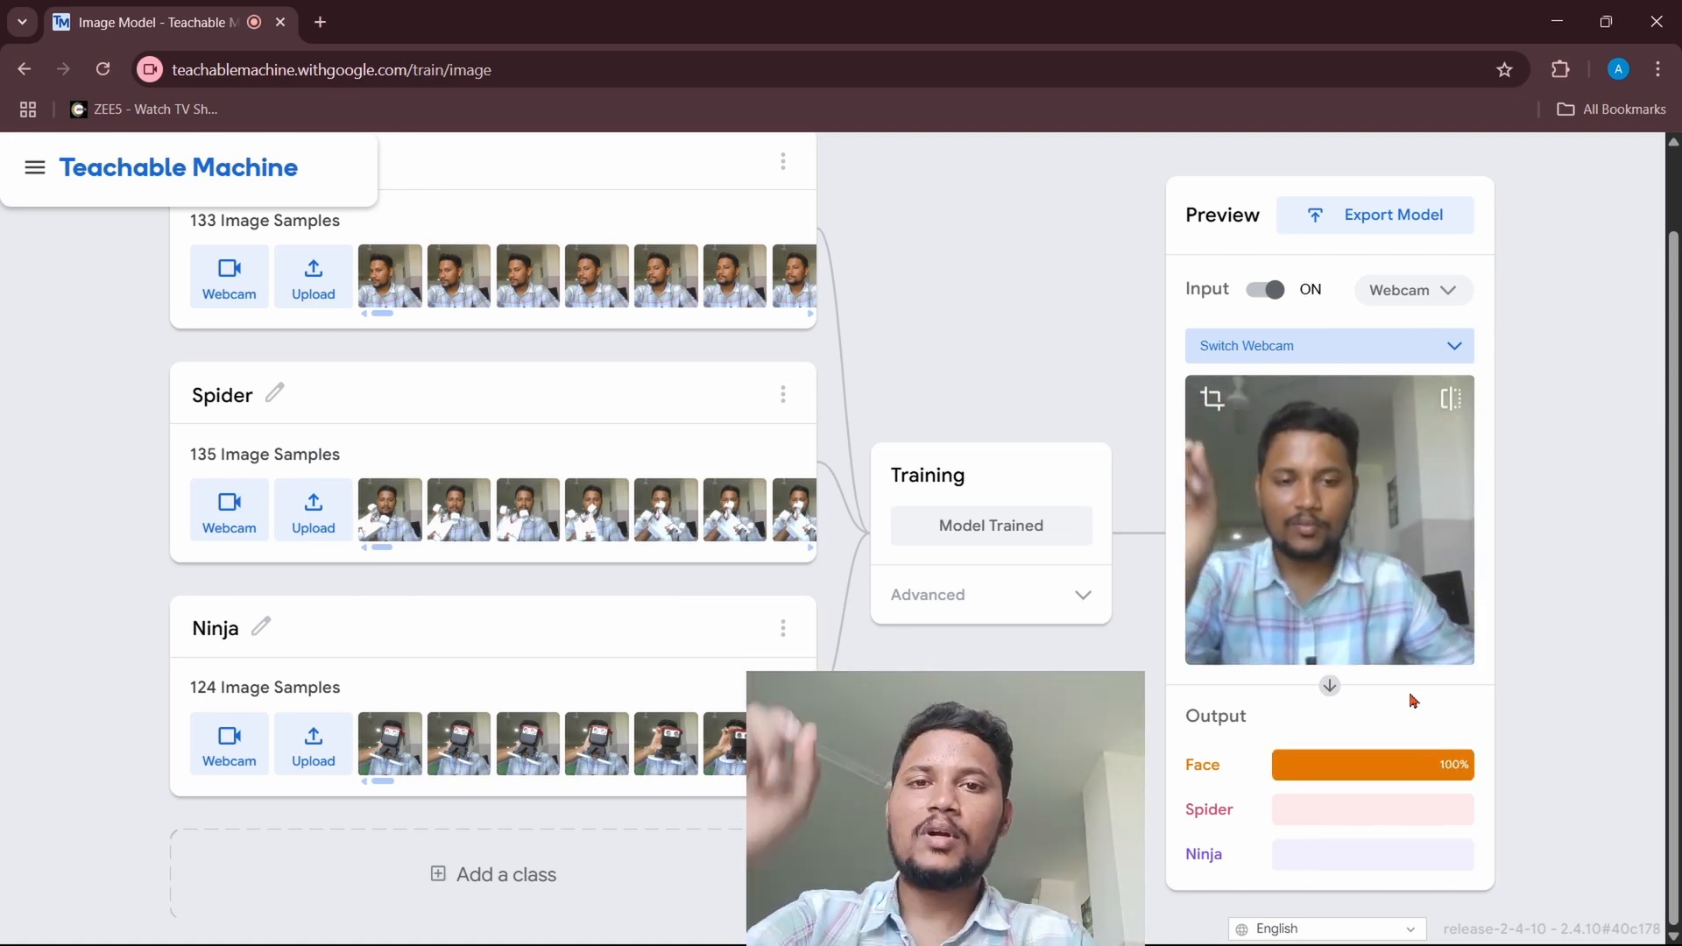
pyautogui.click(1276, 298)
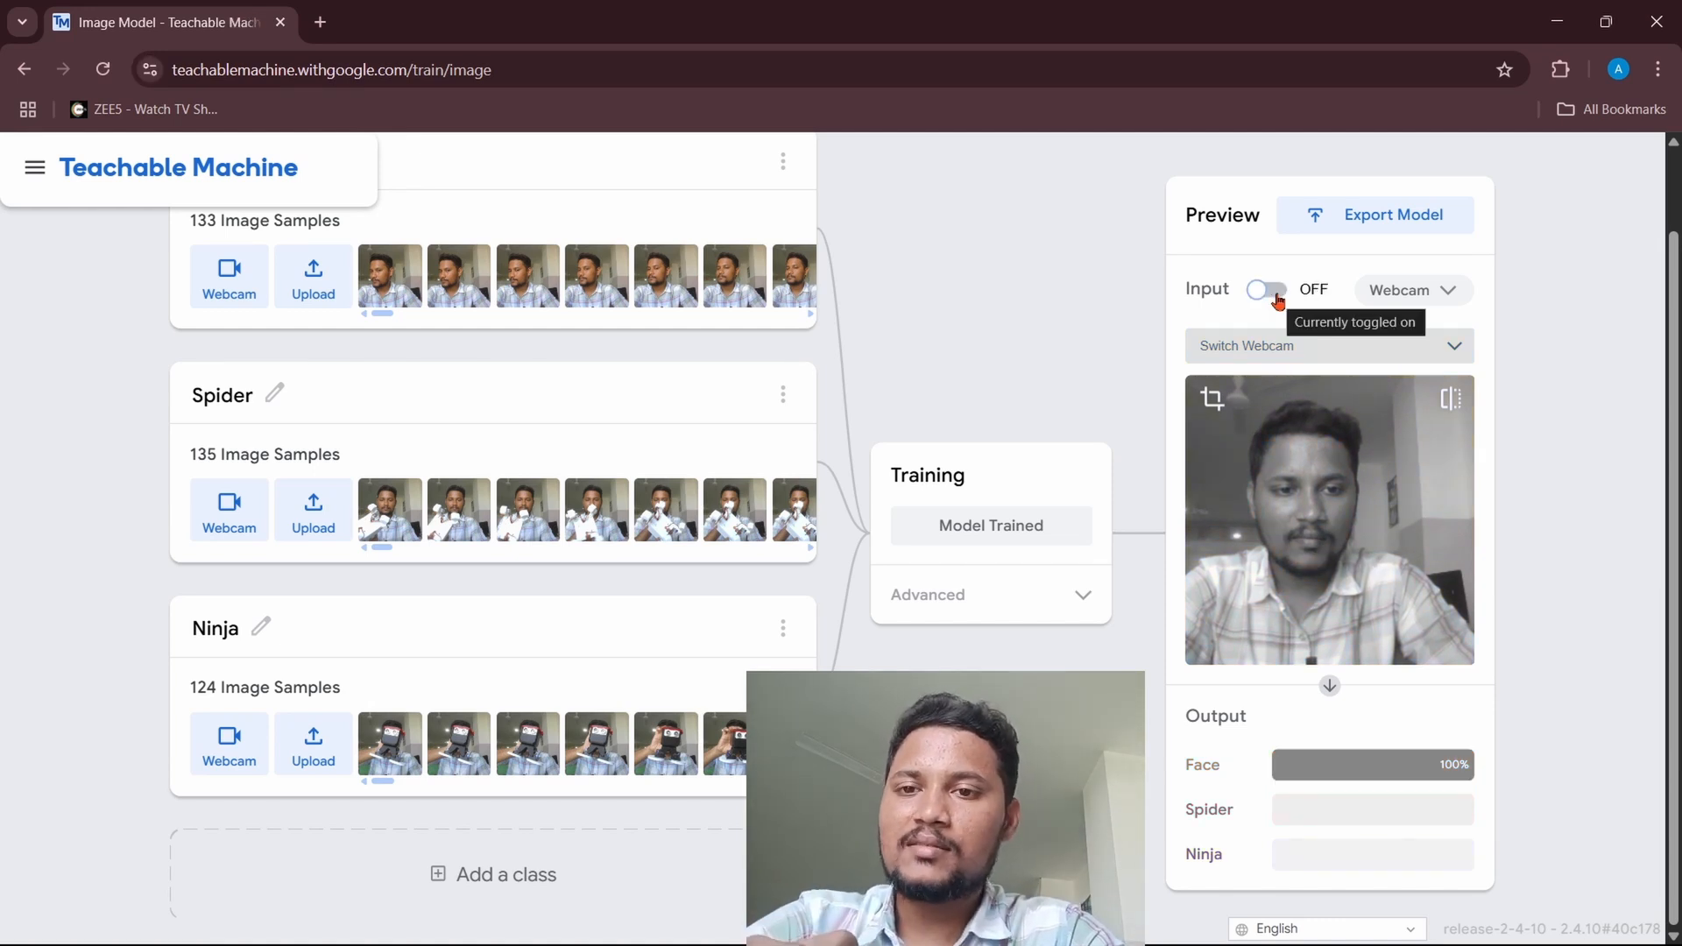
pyautogui.click(1276, 298)
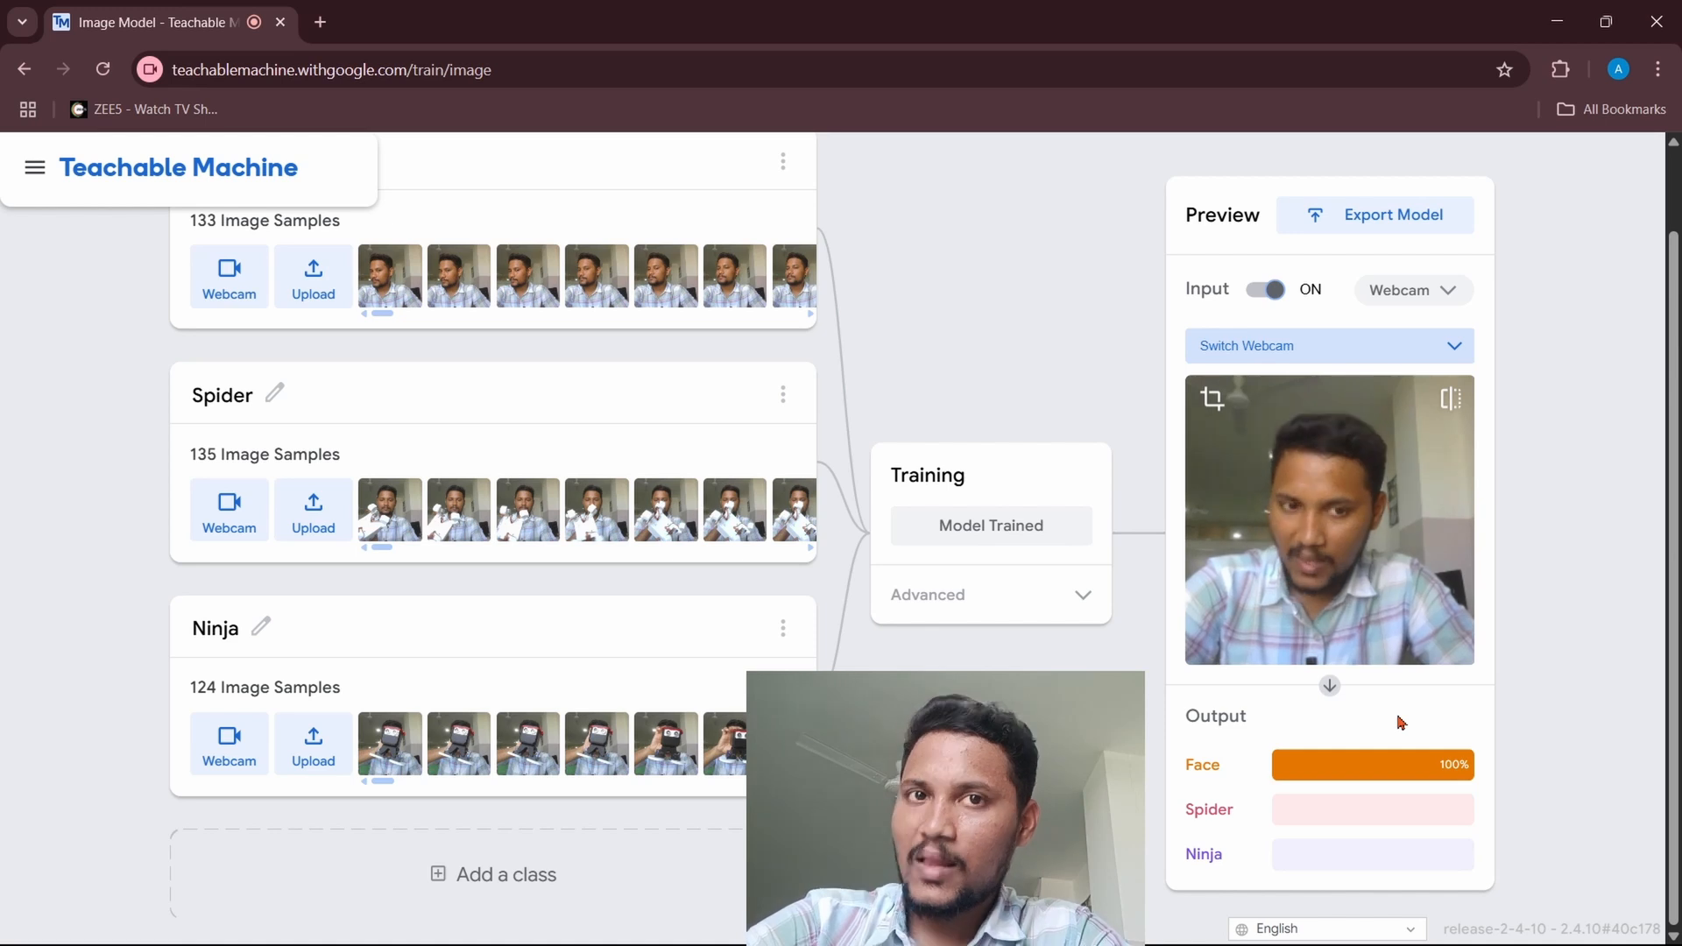
# Step: Export the trained model in Tensorflow.js format as a download
pyautogui.click(1381, 228)
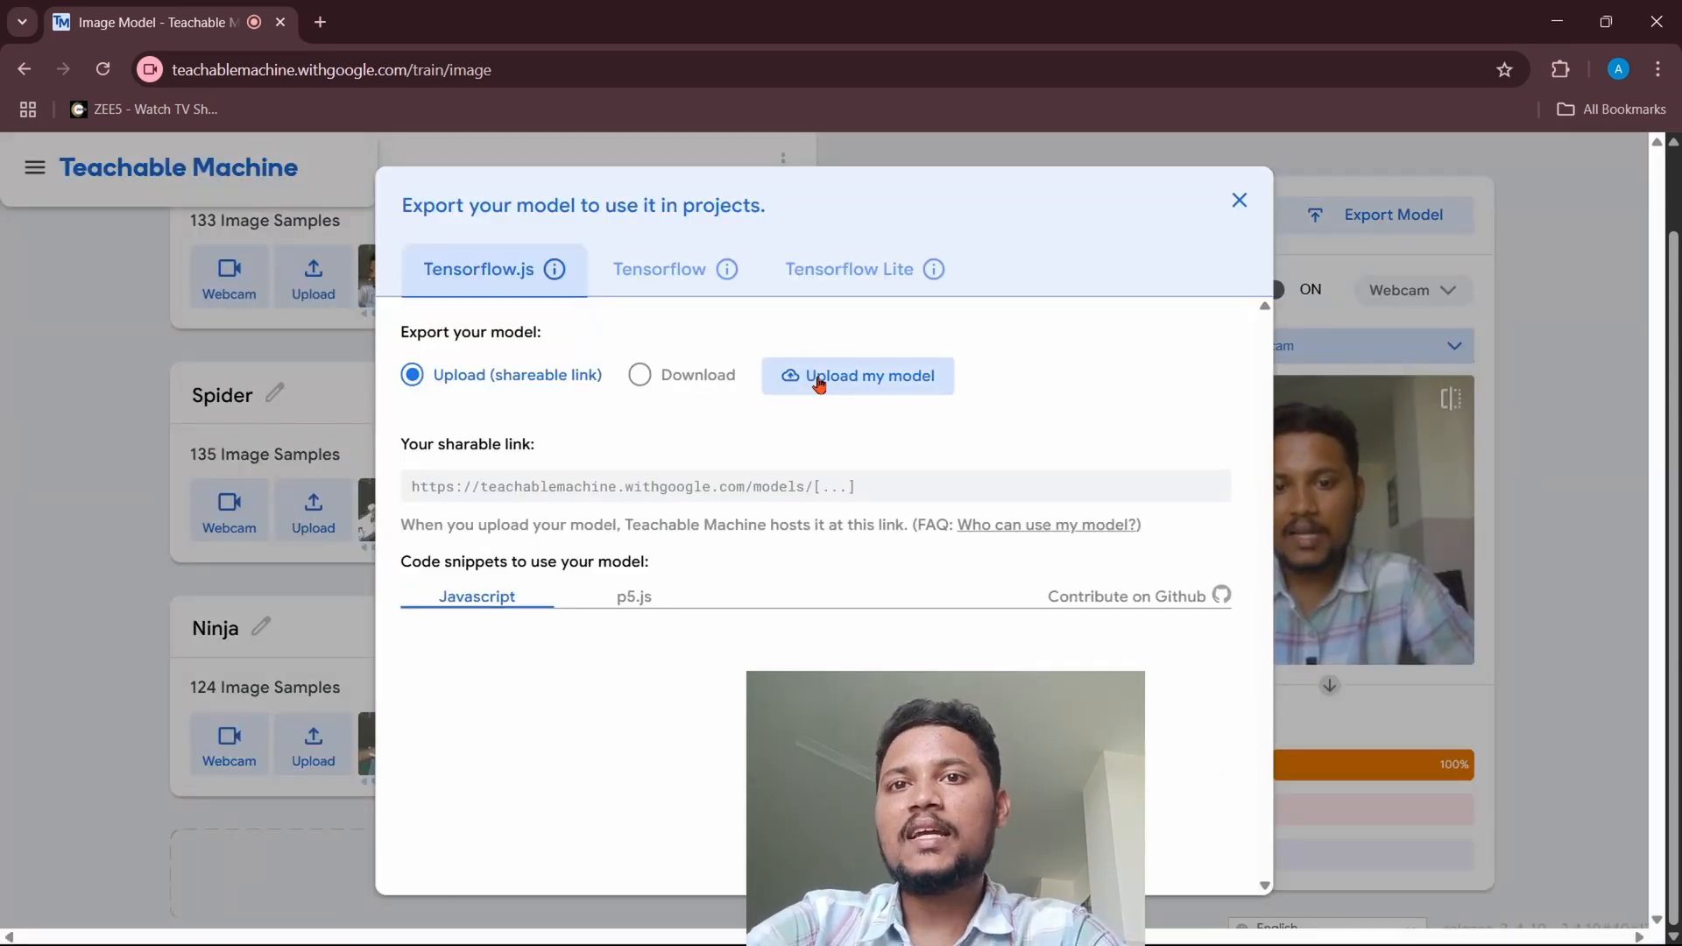
pyautogui.click(642, 376)
pyautogui.click(828, 385)
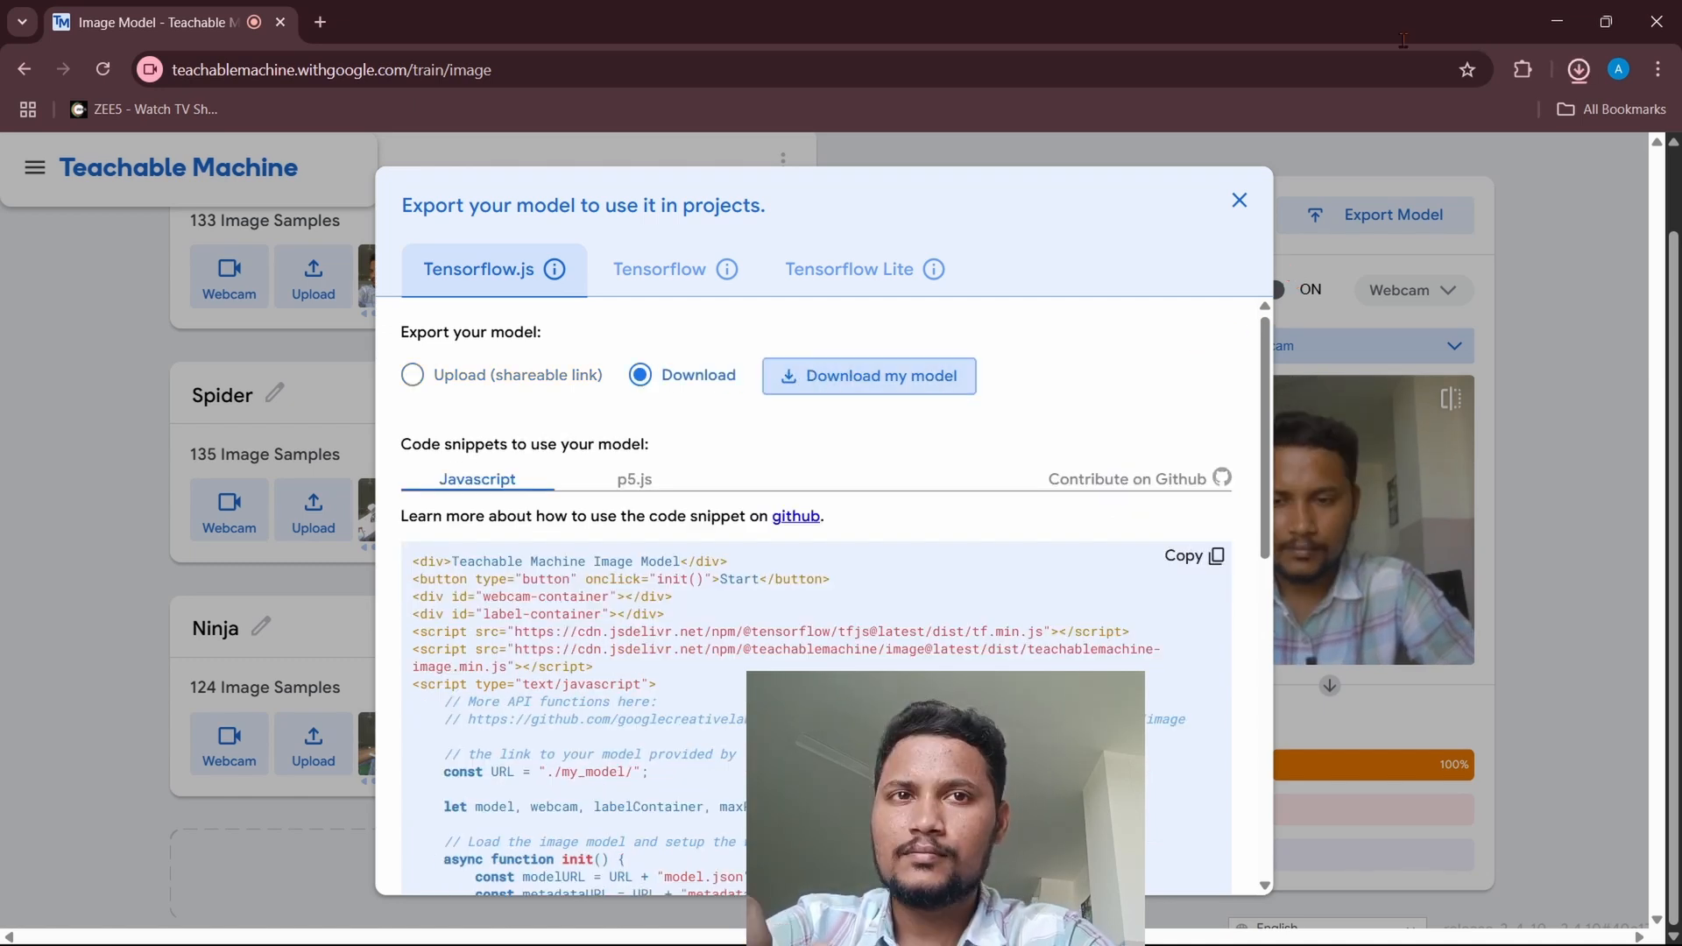
# Step: Open the downloaded tm-my-image-model (2).zip and examine its metadata.json, model.json and weights.bin files with larger icons
pyautogui.click(1587, 72)
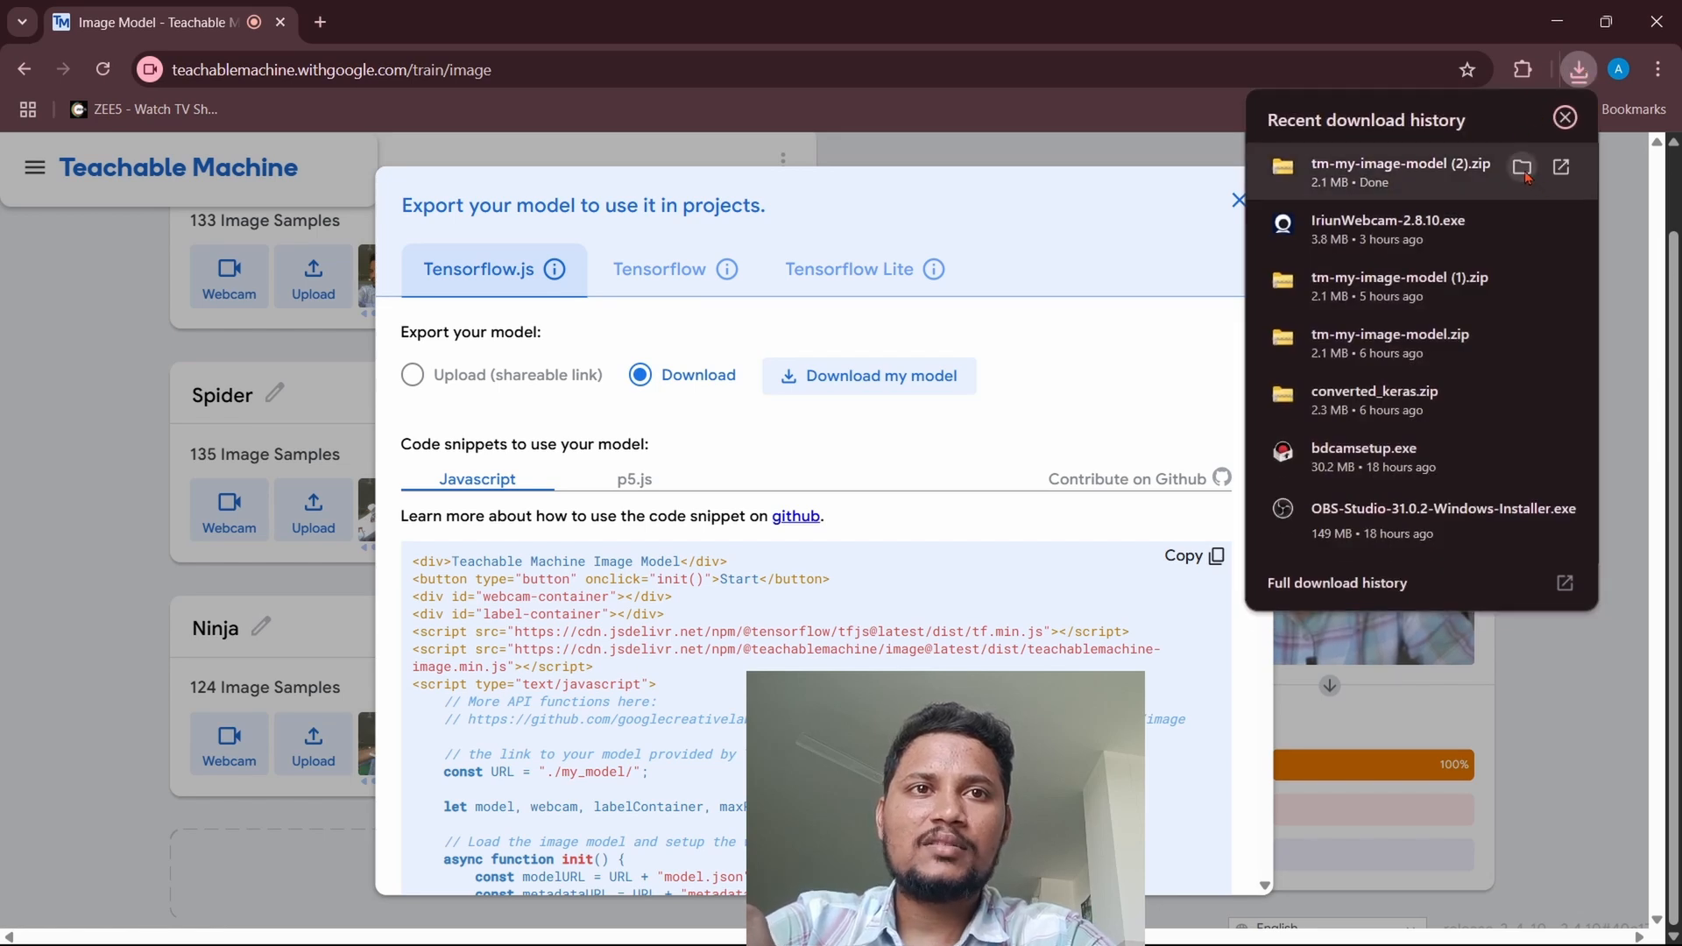
pyautogui.click(1523, 172)
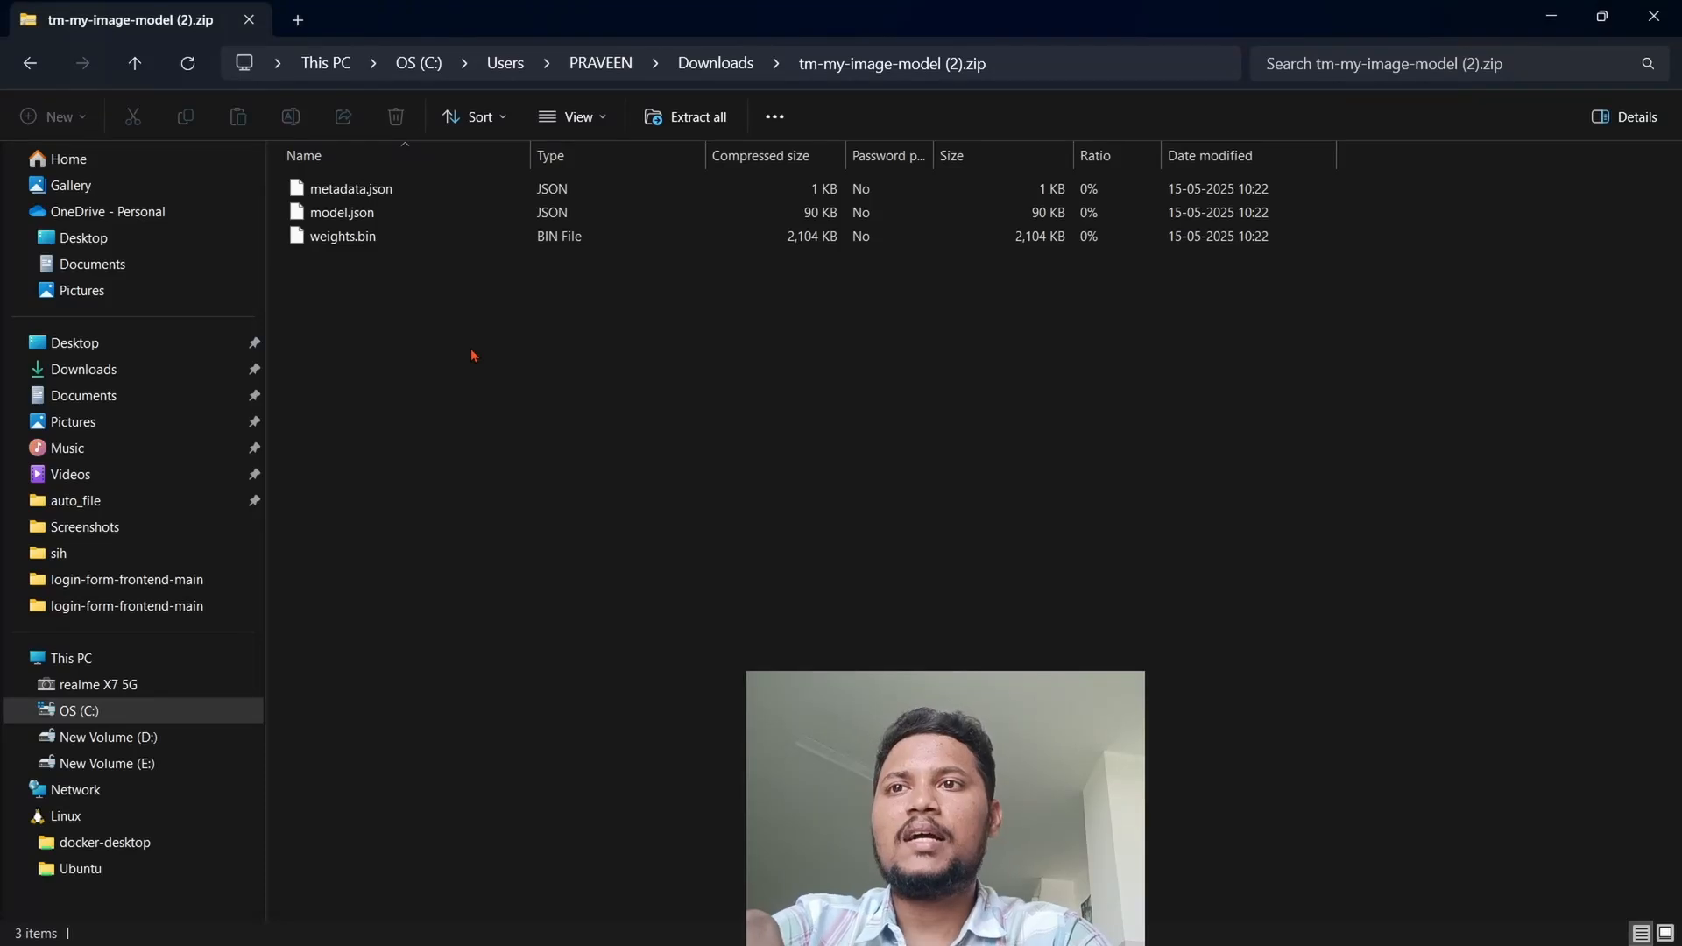
pyautogui.scroll(2, 474, 356)
pyautogui.scroll(2, 474, 355)
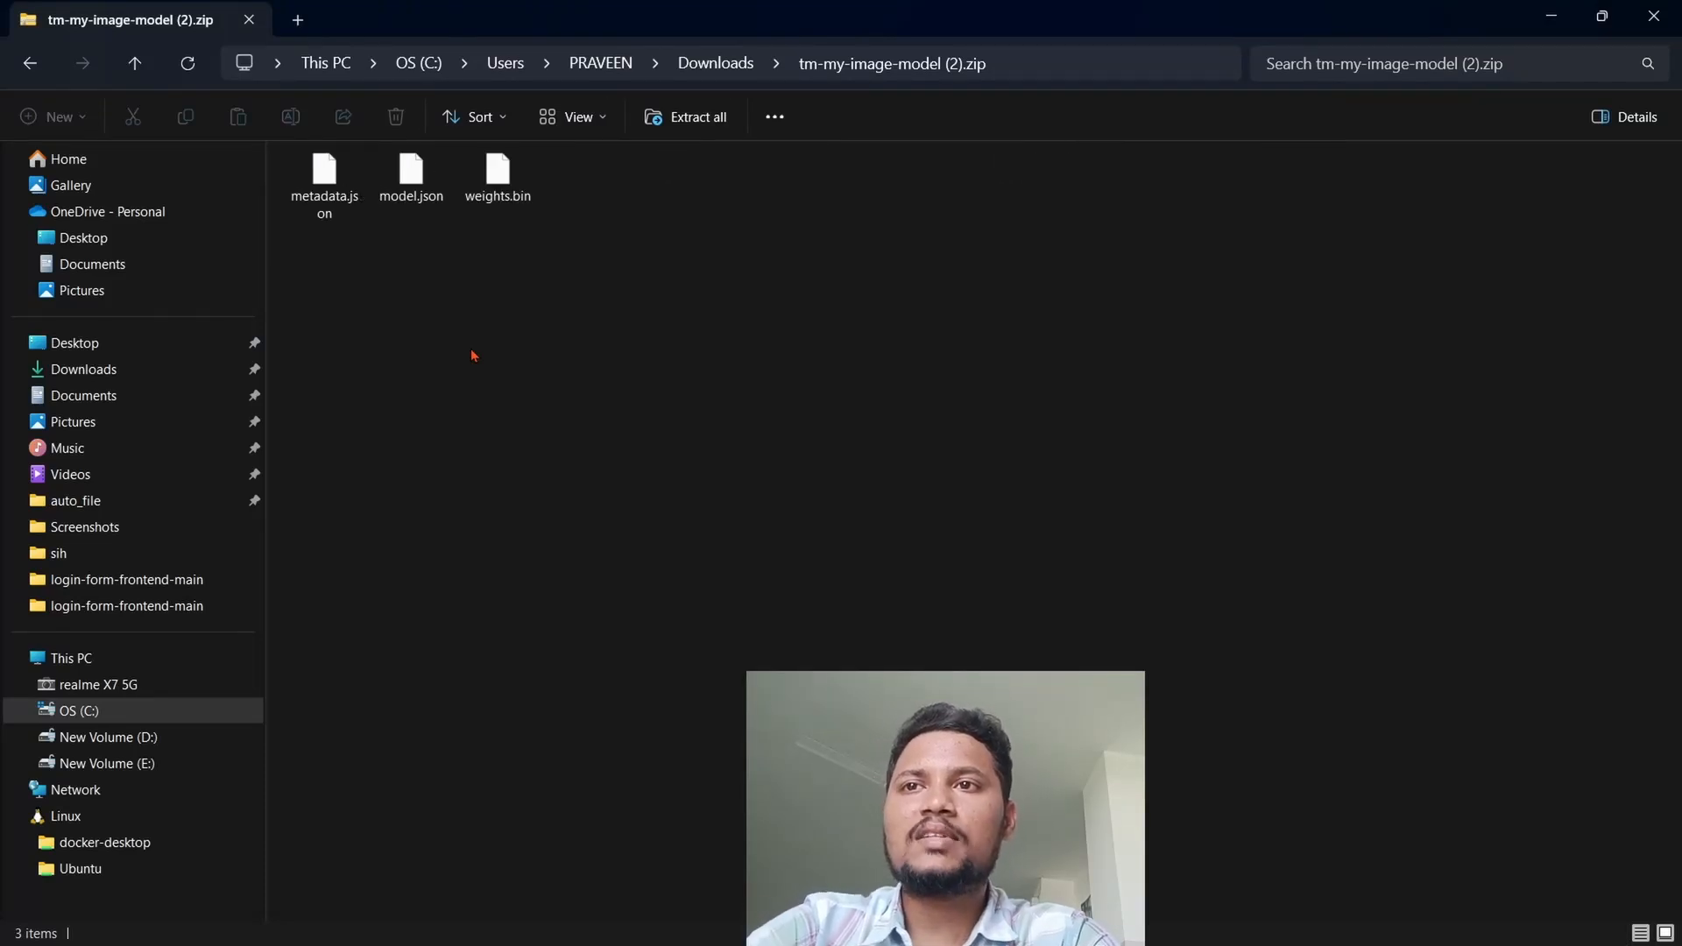
pyautogui.scroll(1, 474, 355)
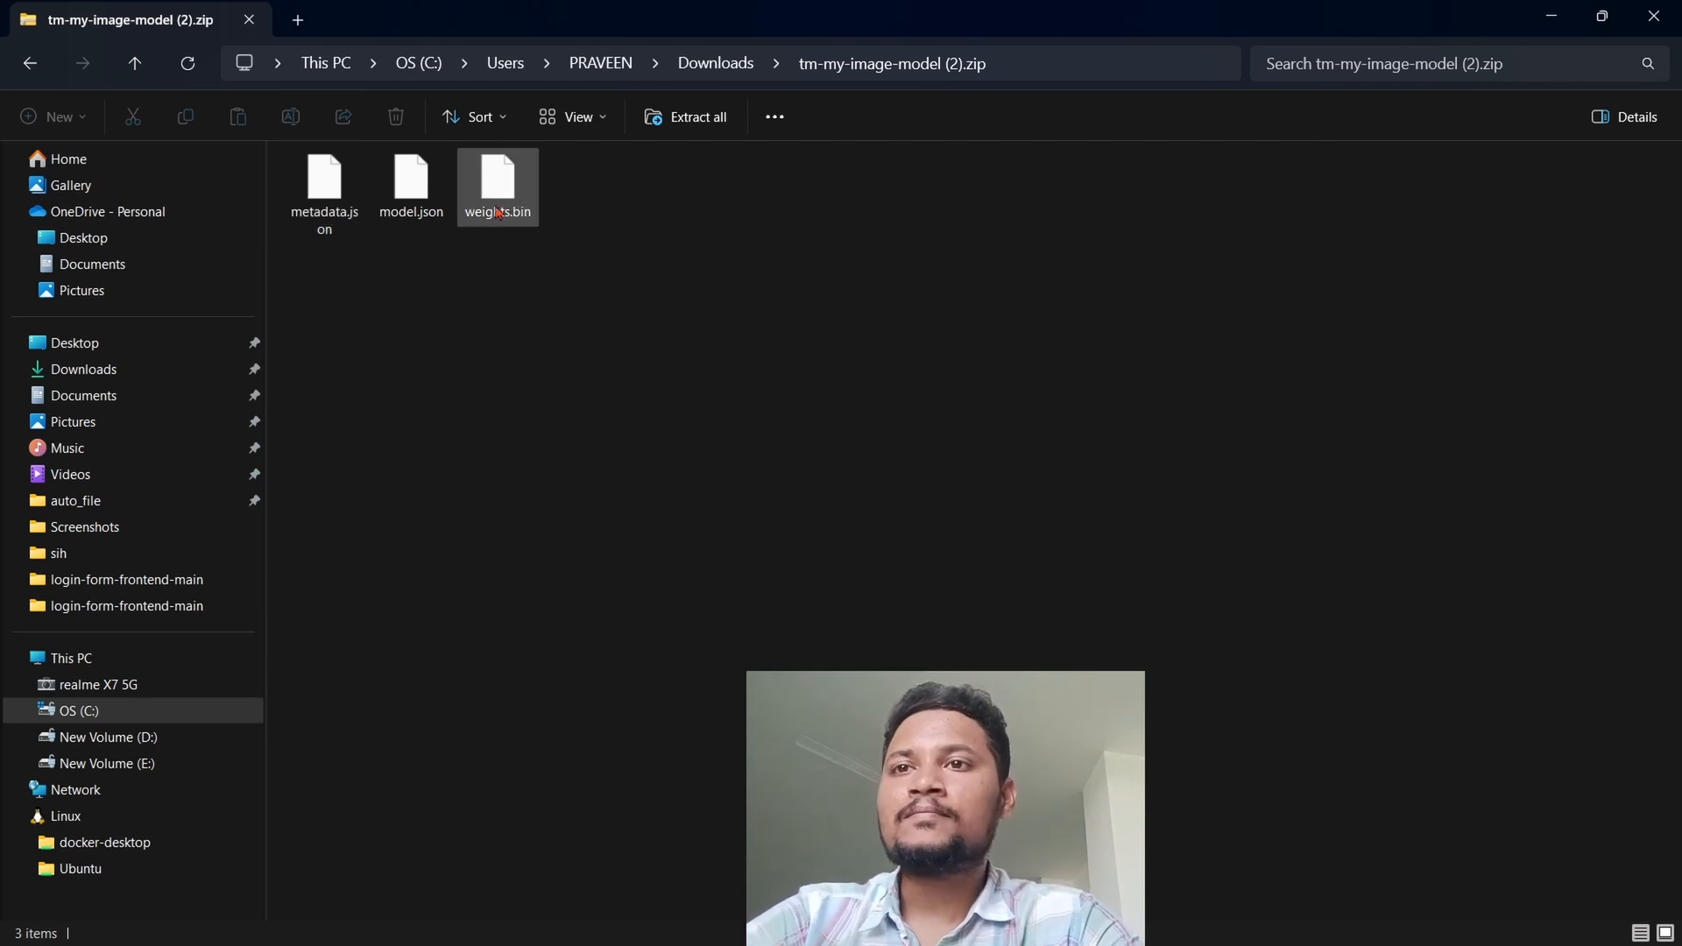
pyautogui.click(536, 212)
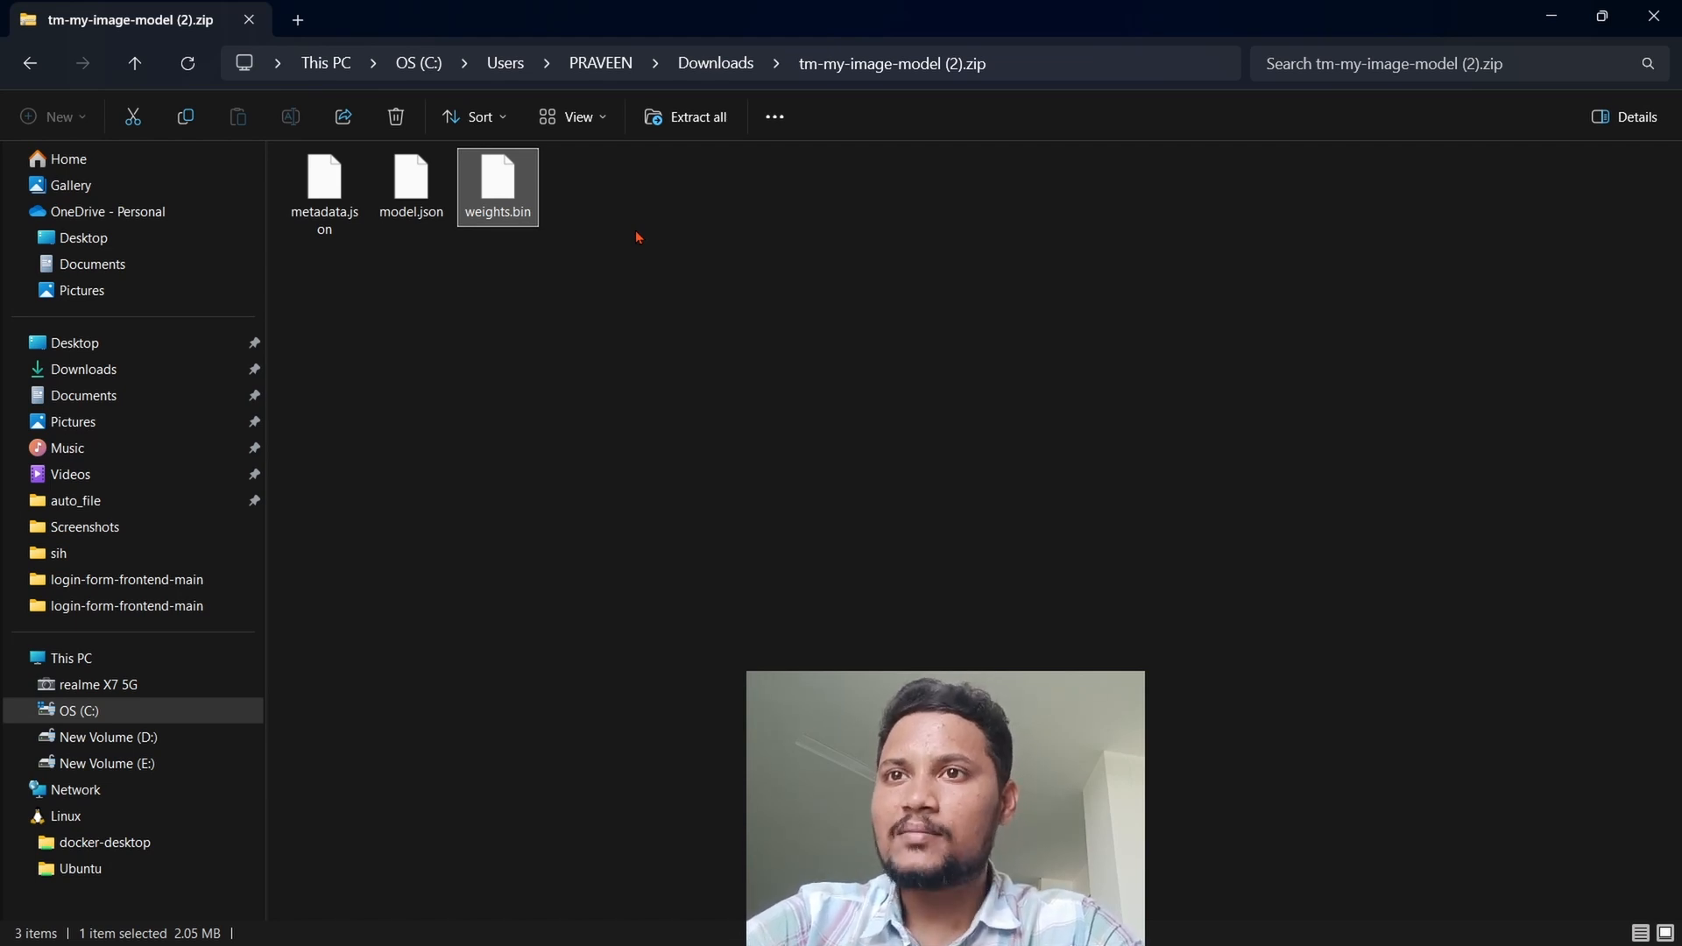
pyautogui.scroll(1, 527, 224)
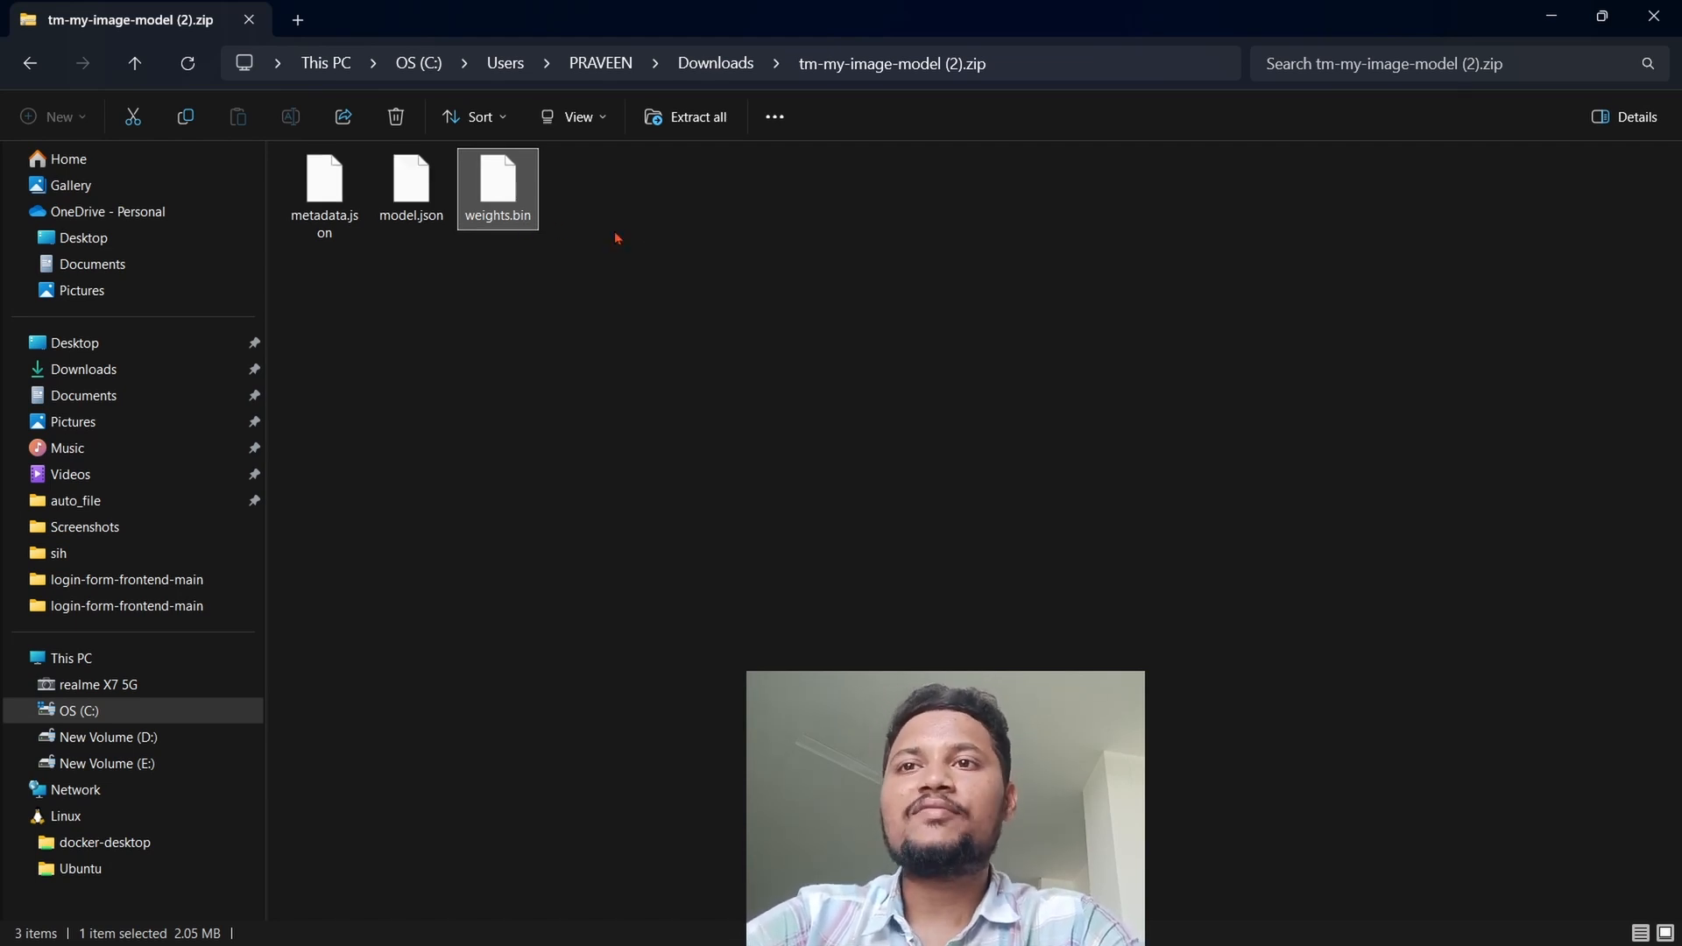
pyautogui.click(645, 236)
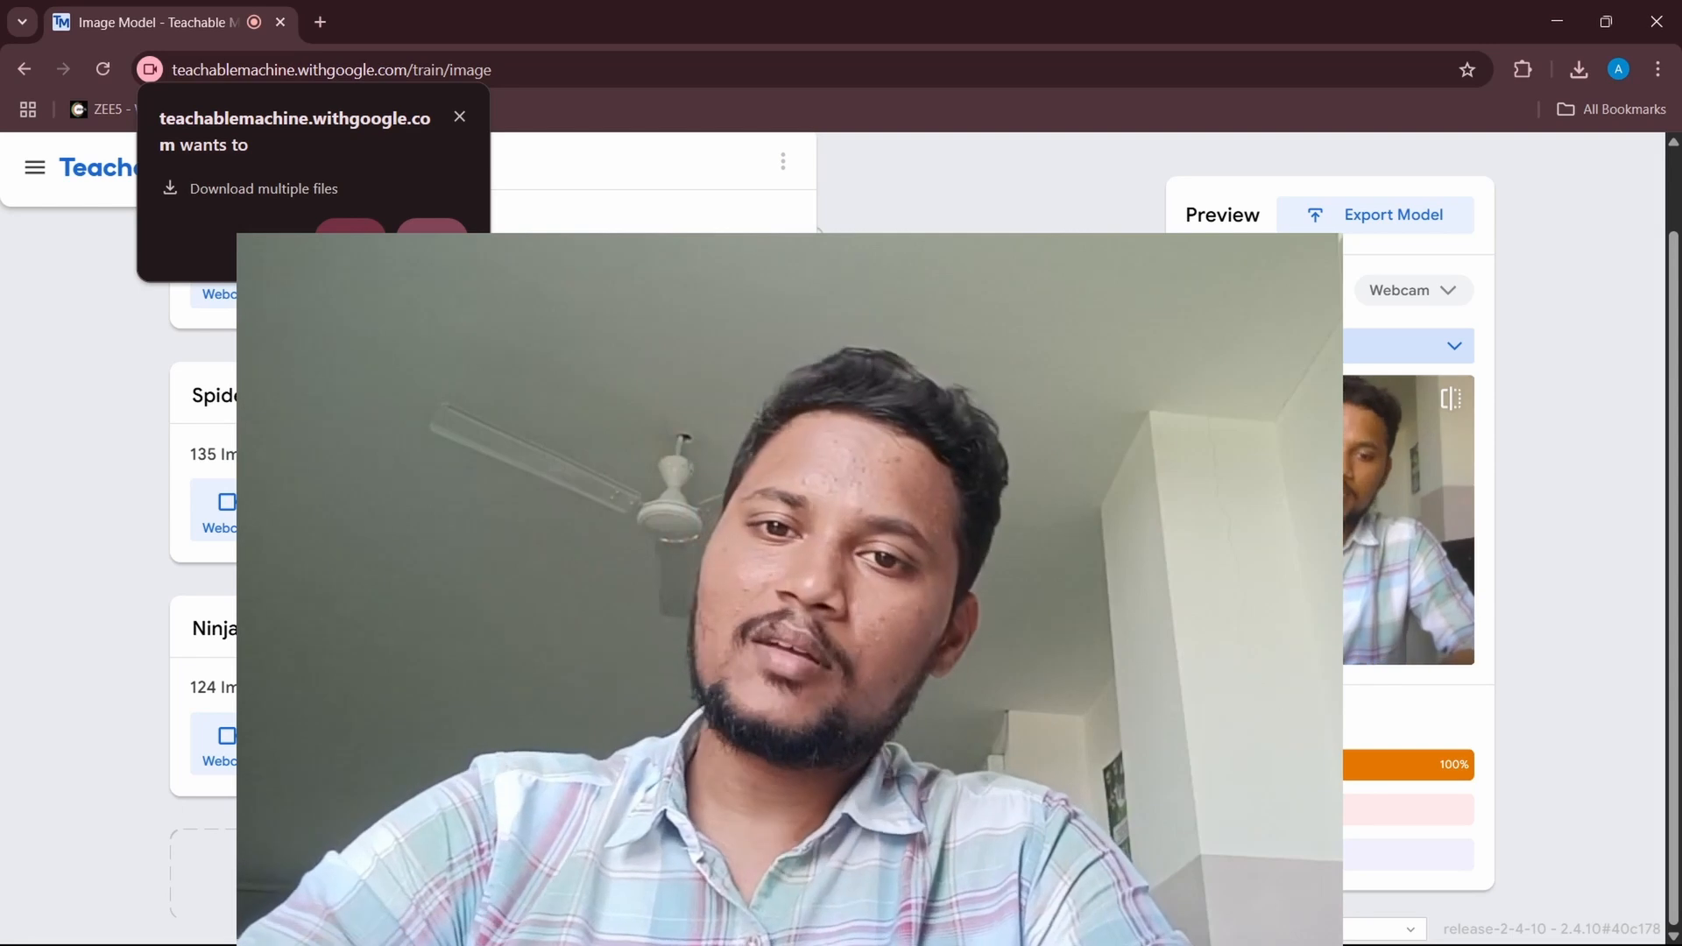
# Step: Block the site's request in the browser to download multiple files
pyautogui.click(432, 237)
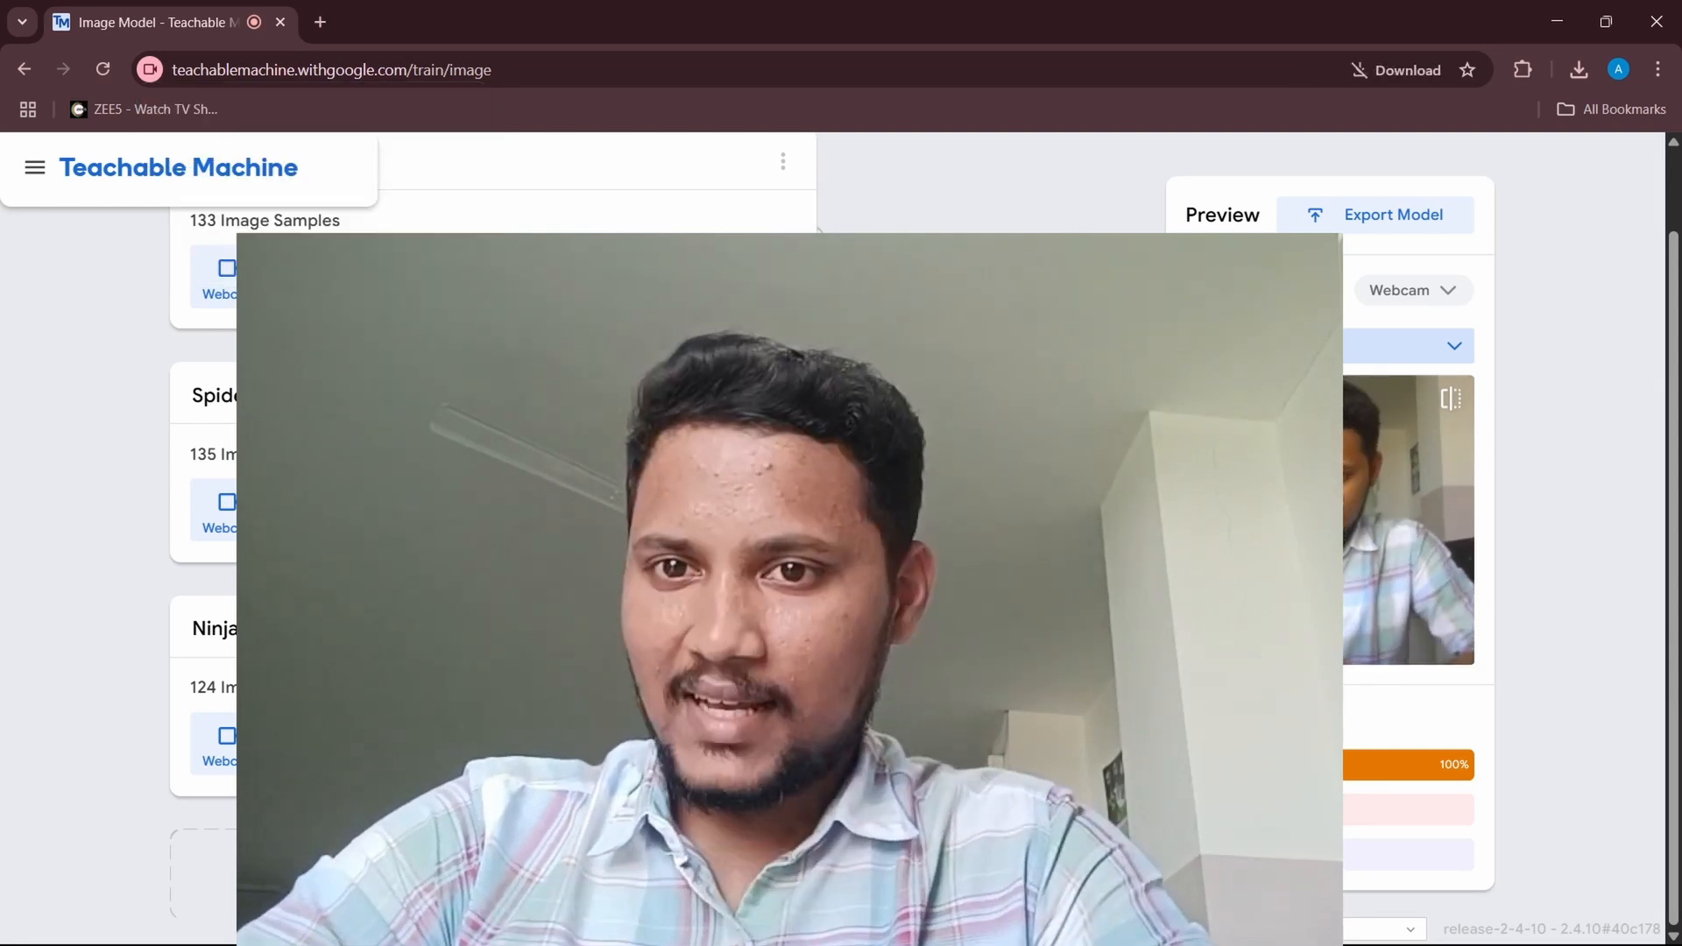